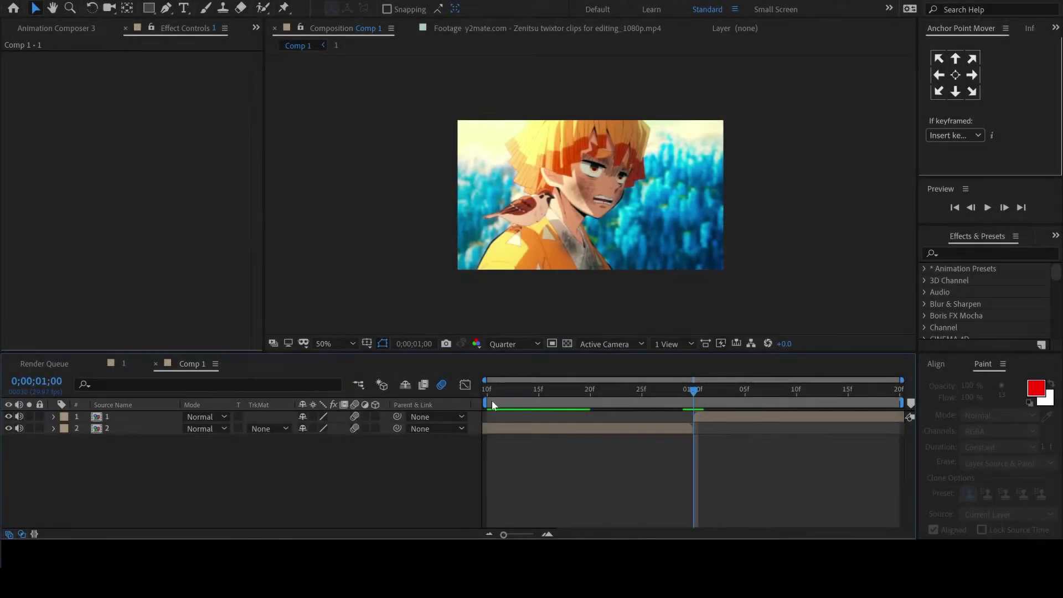
Start the work area at 1:00 and apply Motion Tile to layer 1.
{"action": "left_click_drag", "start_coordinate": [485, 401], "coordinate": [687, 406]}
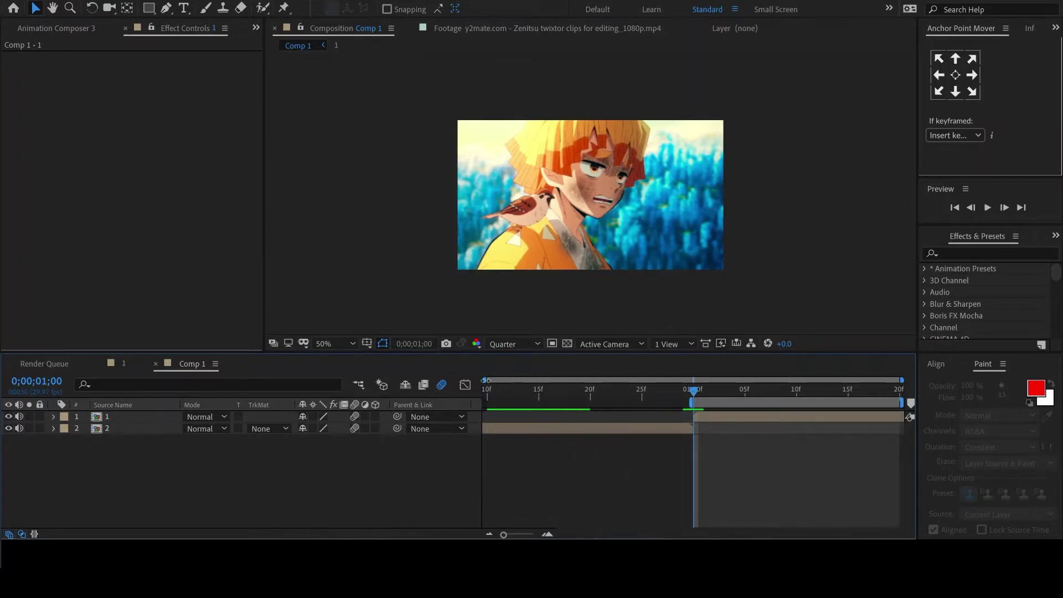
{"action": "left_click_drag", "start_coordinate": [486, 379], "coordinate": [679, 380]}
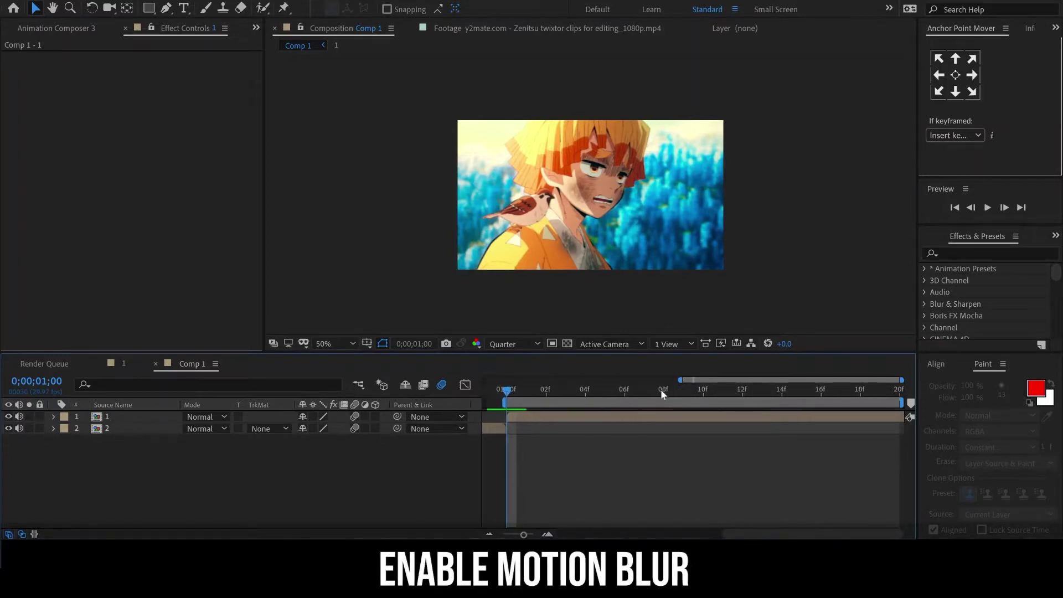
{"action": "left_click", "coordinate": [556, 419]}
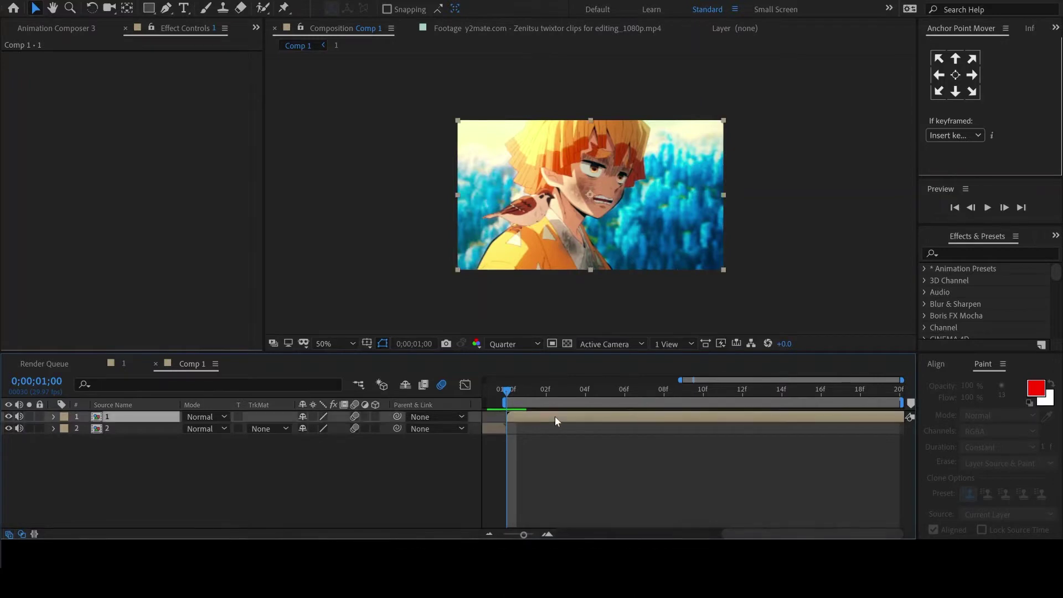
{"action": "left_click", "coordinate": [963, 253]}
{"action": "type", "text": "motion"}
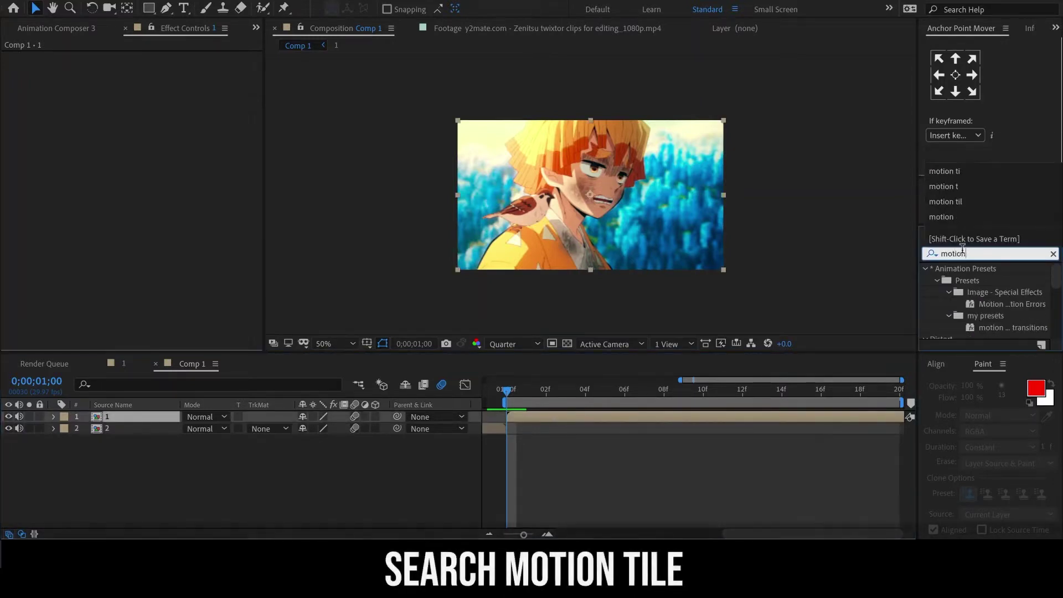
{"action": "type", "text": " t"}
{"action": "left_click", "coordinate": [995, 304]}
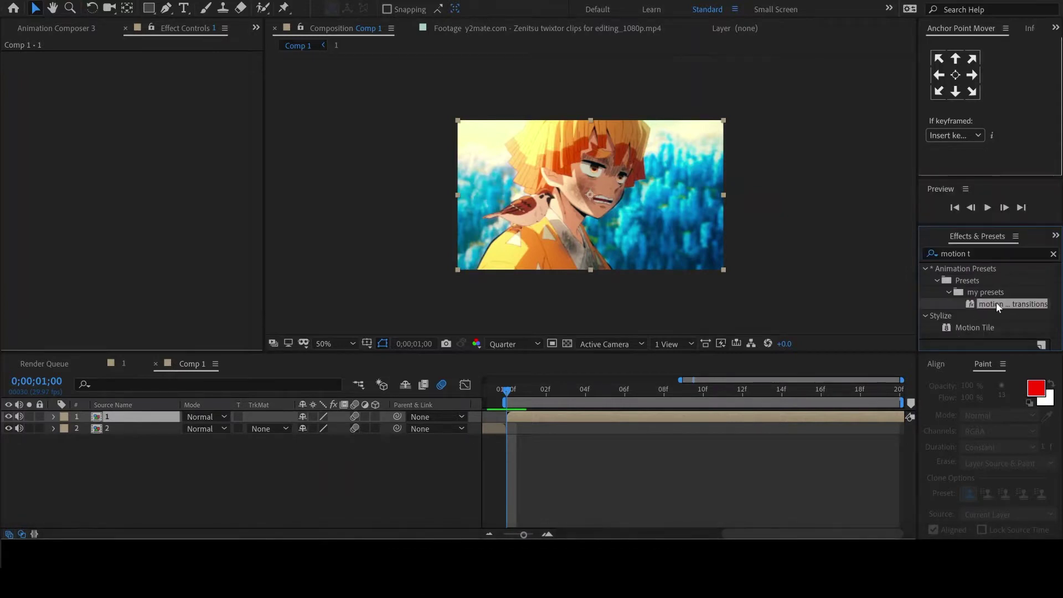
{"action": "double_click", "coordinate": [995, 302]}
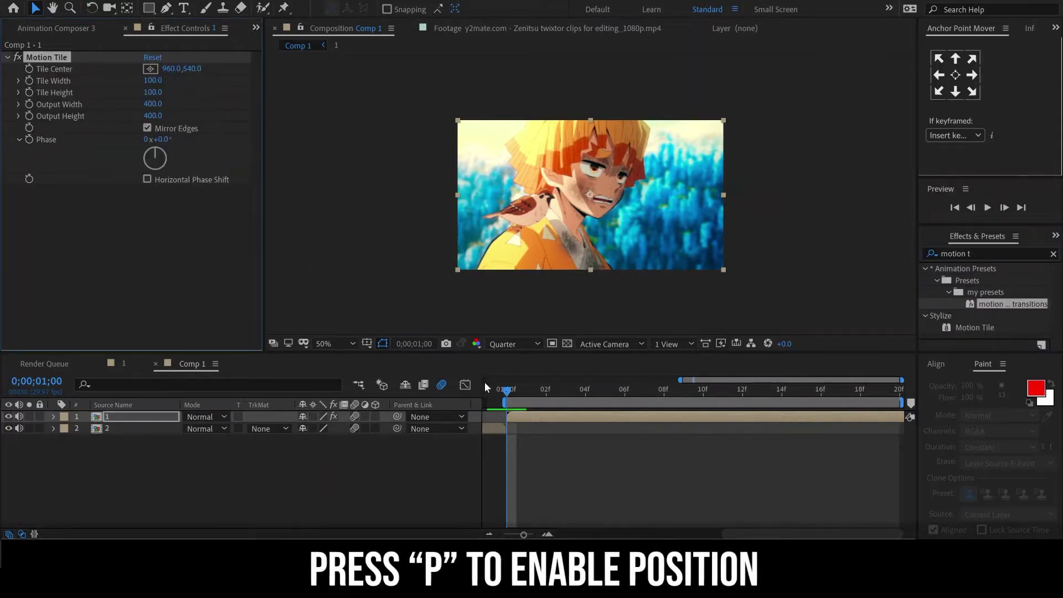
{"action": "left_click", "coordinate": [130, 417]}
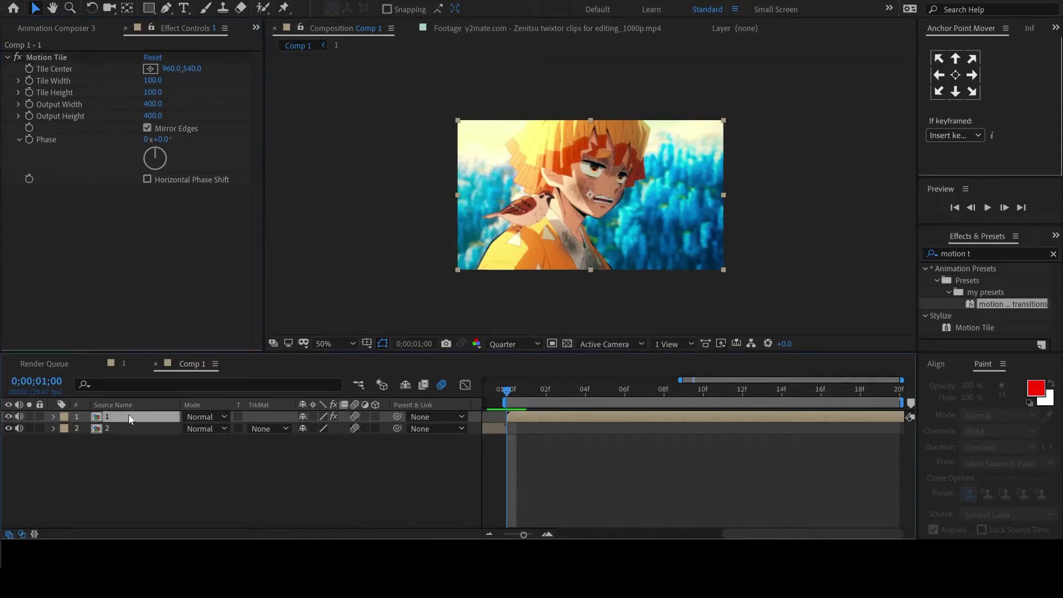
Separate layer 1's Position into X Position and Y Position.
{"action": "key", "text": "p"}
{"action": "right_click", "coordinate": [132, 425]}
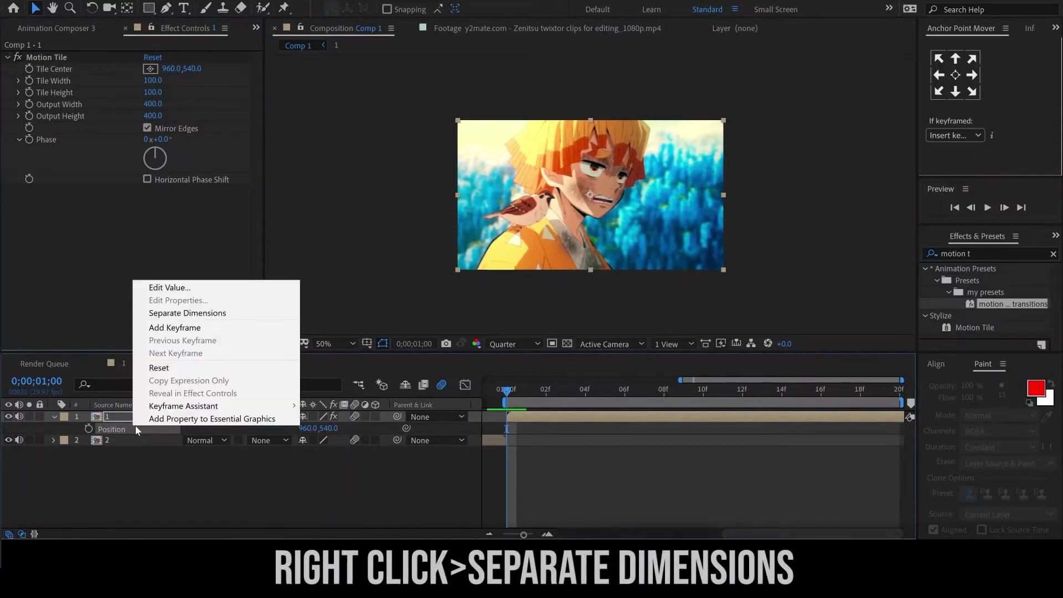
{"action": "left_click", "coordinate": [182, 313]}
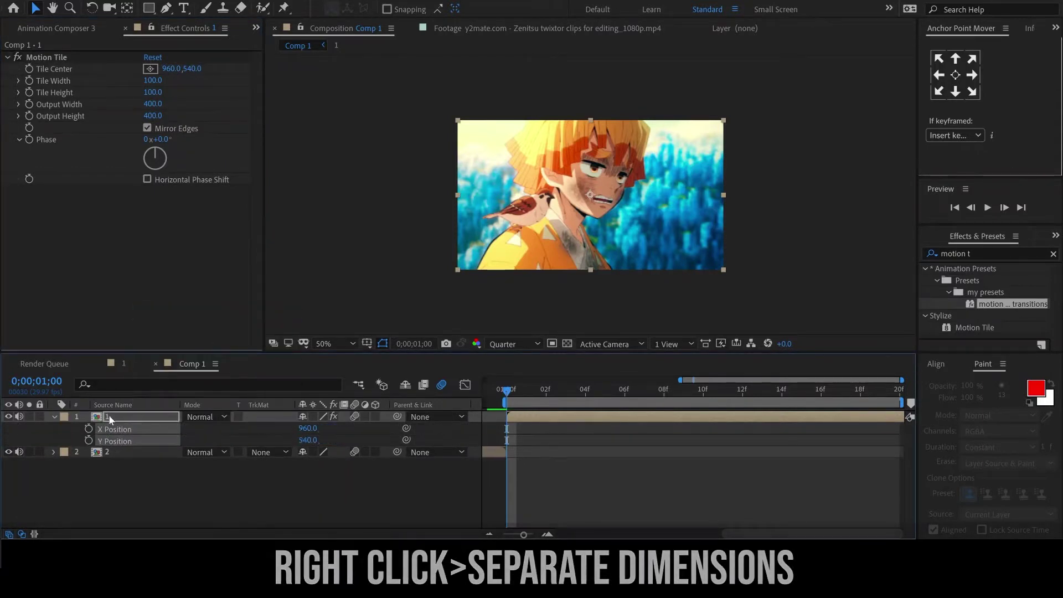
{"action": "left_click", "coordinate": [75, 438]}
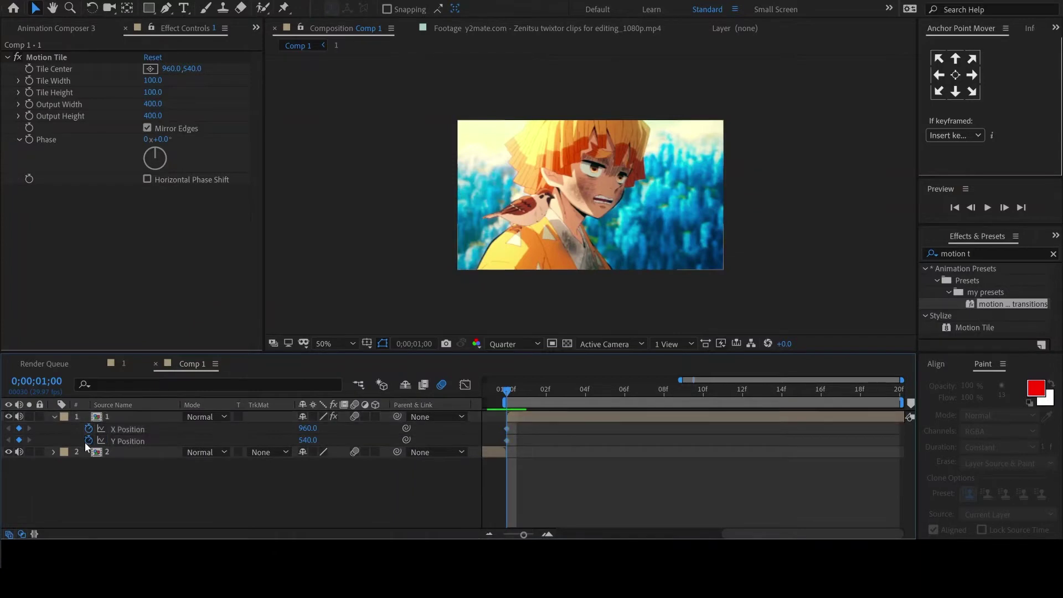
{"action": "left_click", "coordinate": [117, 440]}
{"action": "left_click", "coordinate": [141, 429]}
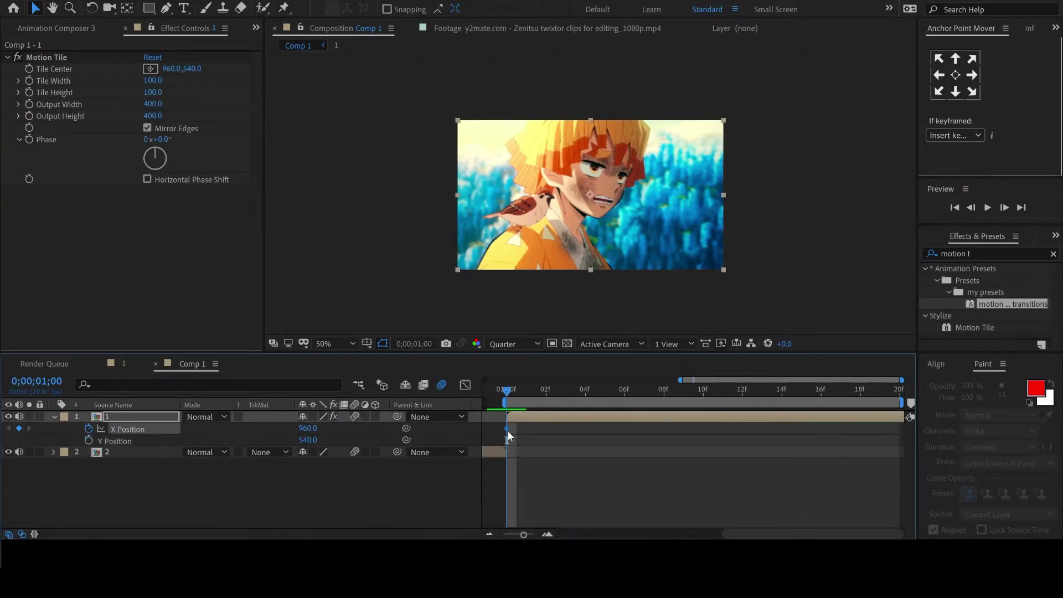
Keyframe X Position from 960 at 1;00 to 714 at 1;19.
{"action": "mouse_move", "coordinate": [503, 429]}
{"action": "left_mouse_down"}
{"action": "mouse_move", "coordinate": [547, 434]}
{"action": "mouse_move", "coordinate": [523, 430]}
{"action": "left_mouse_up"}
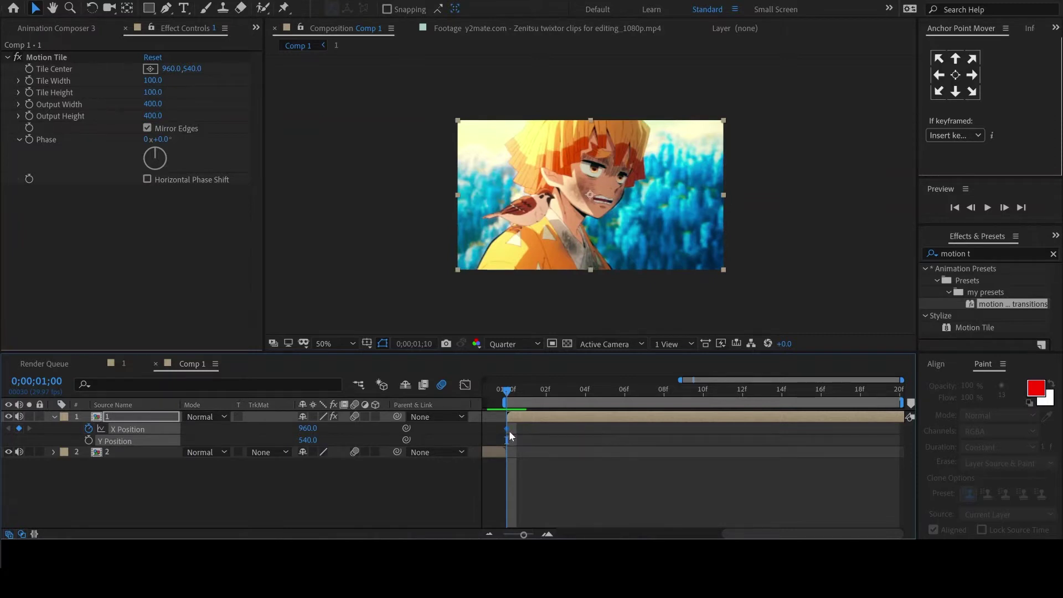
{"action": "key", "text": "shift+Page_Down"}
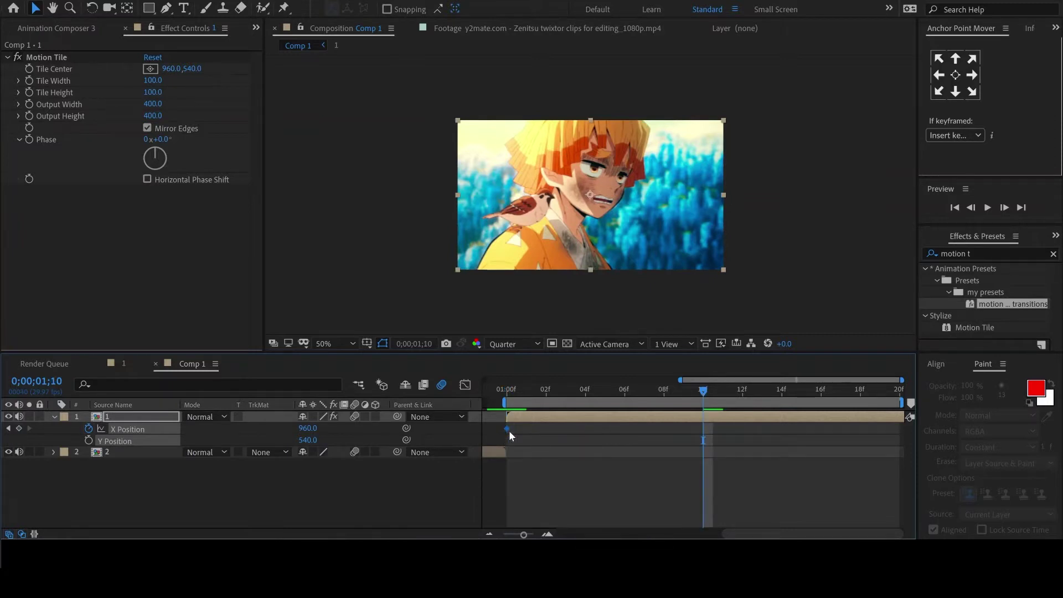
{"action": "left_click_drag", "start_coordinate": [507, 431], "coordinate": [703, 428]}
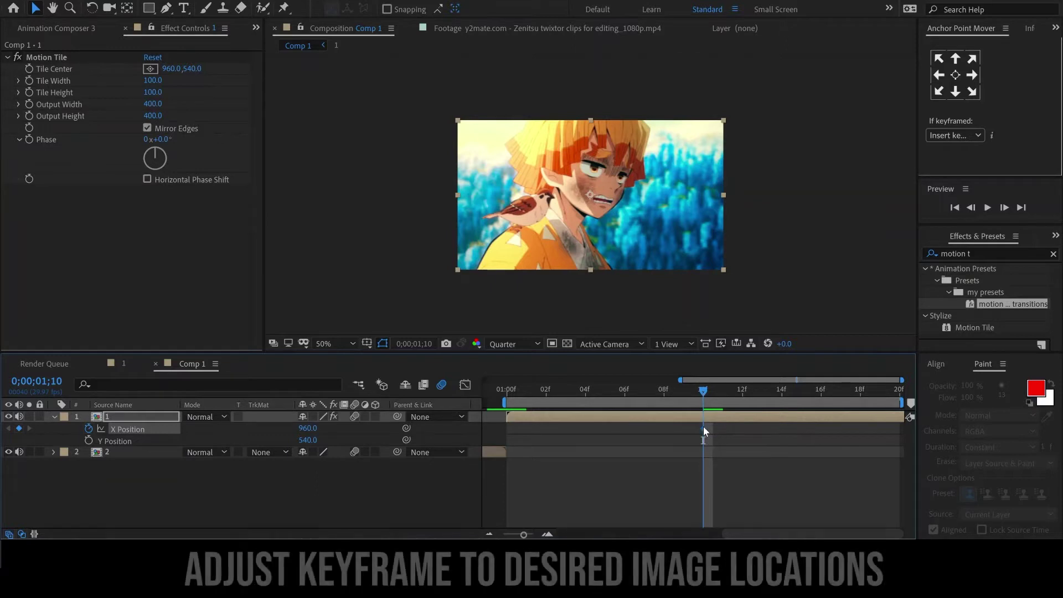
{"action": "left_click_drag", "start_coordinate": [703, 428], "coordinate": [900, 429]}
{"action": "key", "text": "Home"}
{"action": "mouse_move", "coordinate": [310, 428]}
{"action": "left_mouse_down"}
{"action": "mouse_move", "coordinate": [291, 444]}
{"action": "mouse_move", "coordinate": [301, 443]}
{"action": "left_mouse_up"}
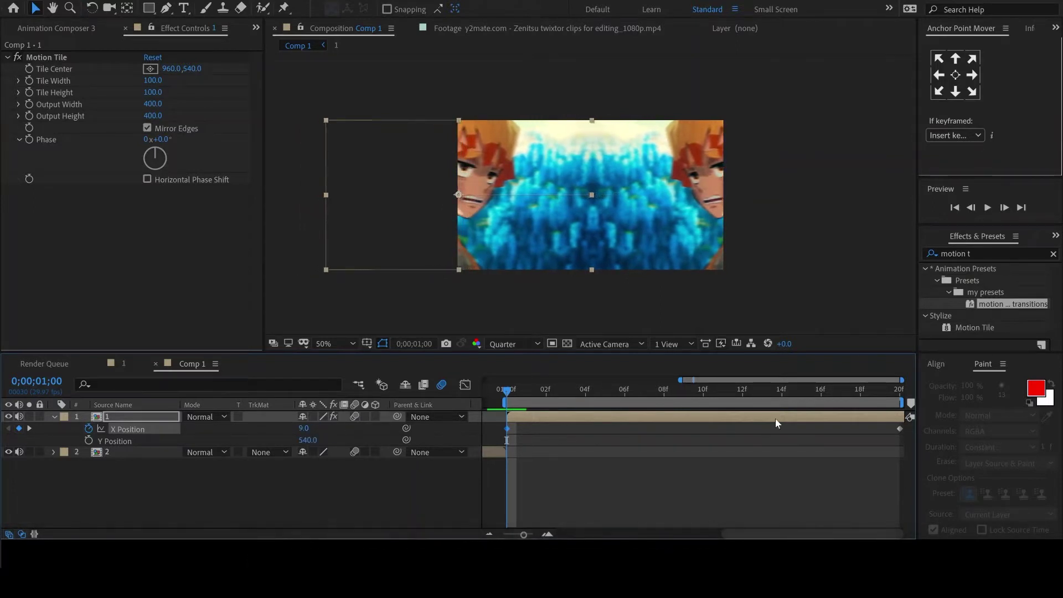
{"action": "left_click", "coordinate": [892, 390]}
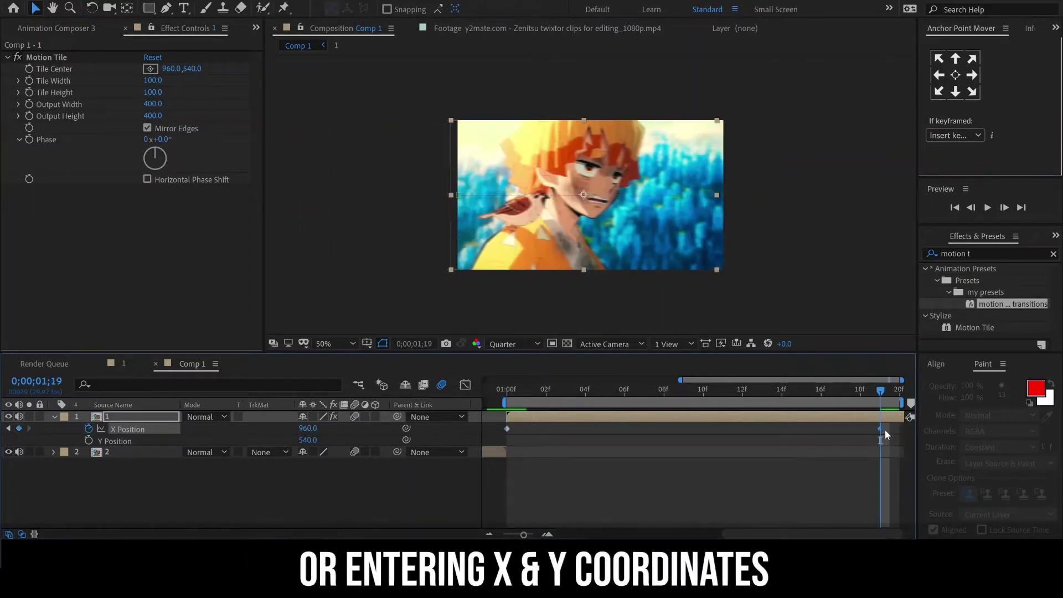
{"action": "left_click_drag", "start_coordinate": [309, 429], "coordinate": [133, 419]}
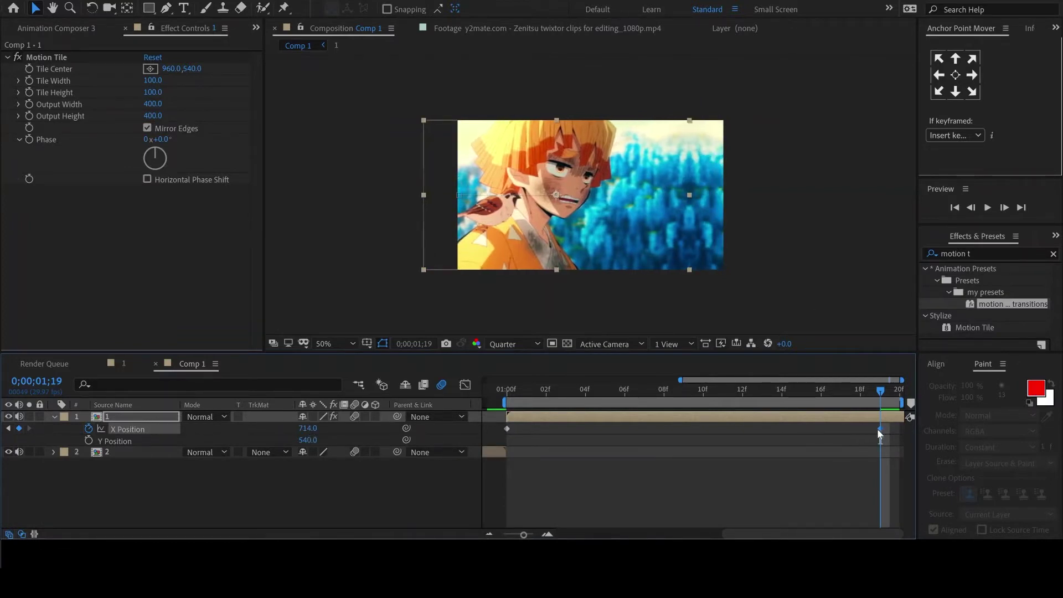
Easy Ease the X Position keyframes with a steep, fast-launching start in the Graph Editor.
{"action": "left_click", "coordinate": [465, 384]}
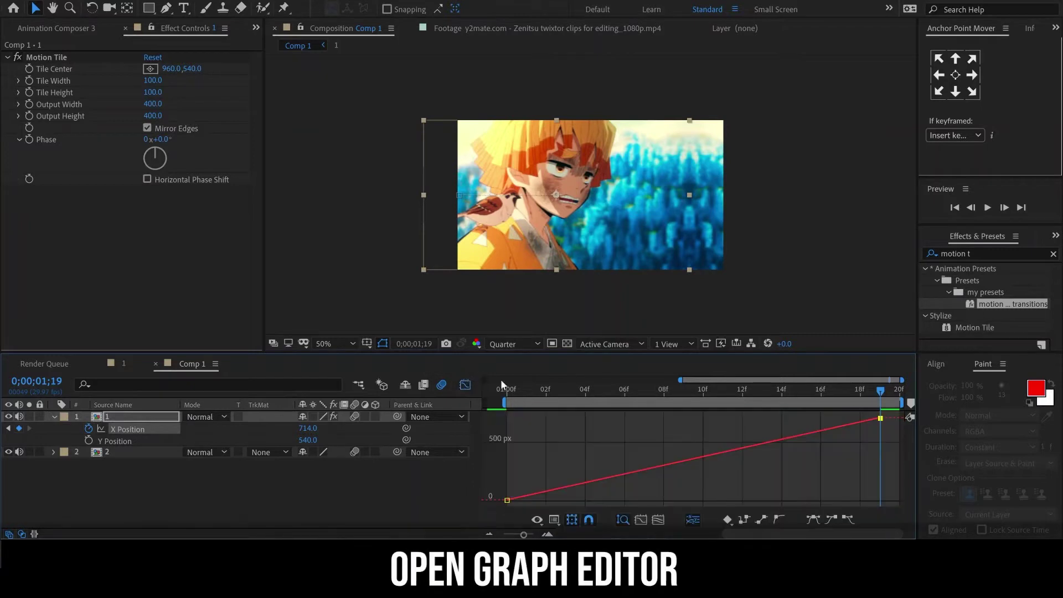
{"action": "double_click", "coordinate": [739, 450]}
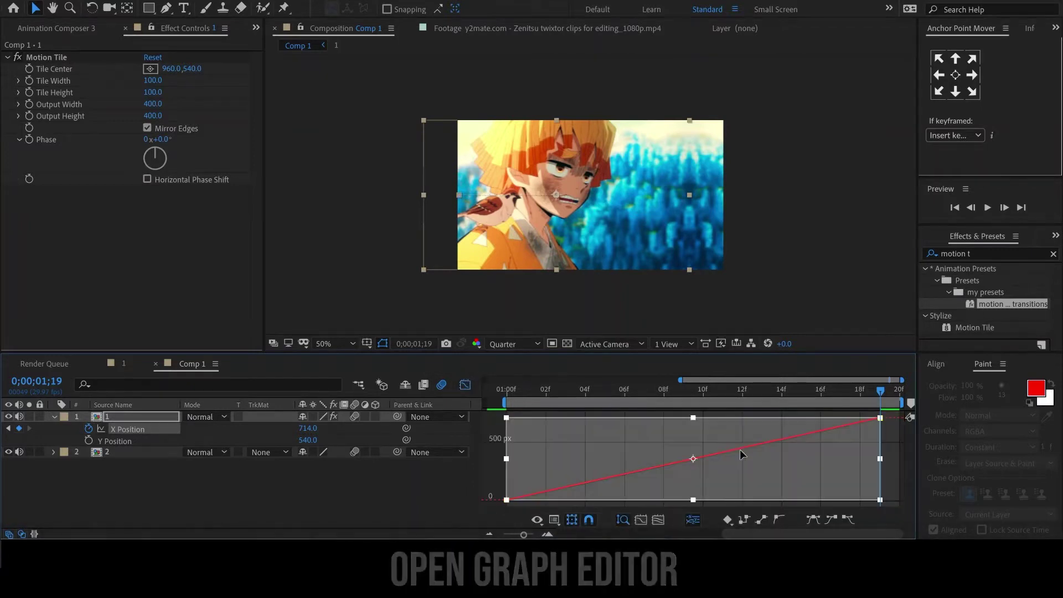
{"action": "left_click", "coordinate": [812, 519]}
{"action": "left_click_drag", "start_coordinate": [630, 501], "coordinate": [504, 425]}
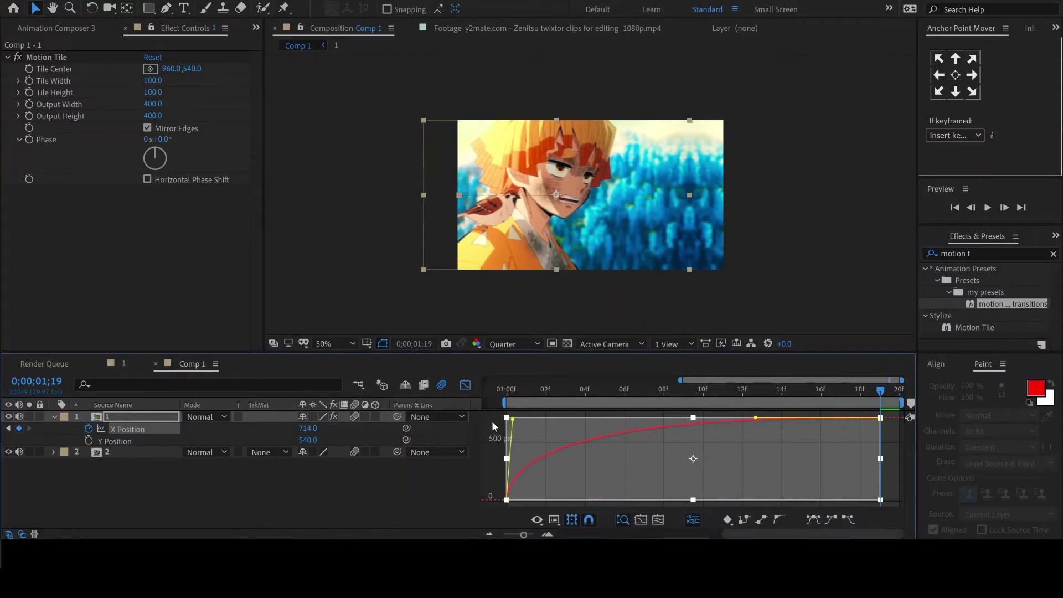
Move the last X Position keyframe to 1;20 and preview the slide.
{"action": "left_click", "coordinate": [466, 386]}
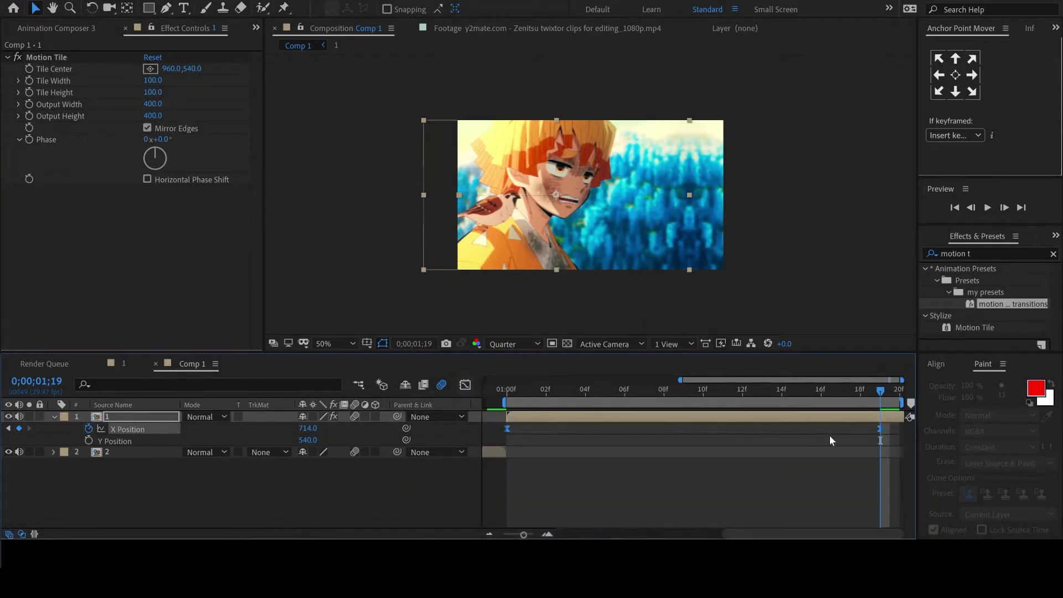
{"action": "left_click_drag", "start_coordinate": [880, 428], "coordinate": [900, 429]}
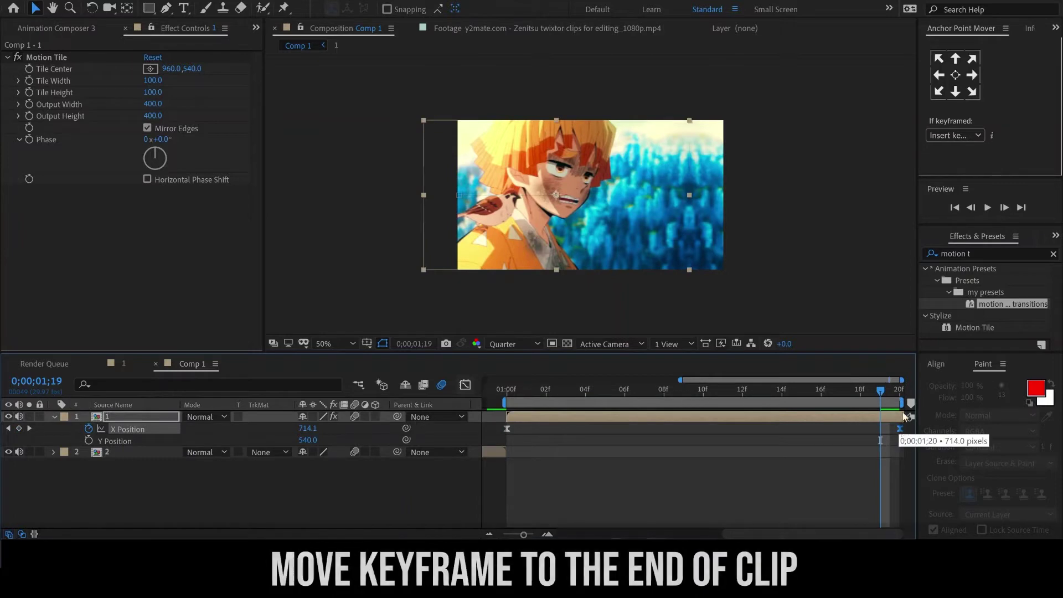
{"action": "left_click", "coordinate": [988, 207]}
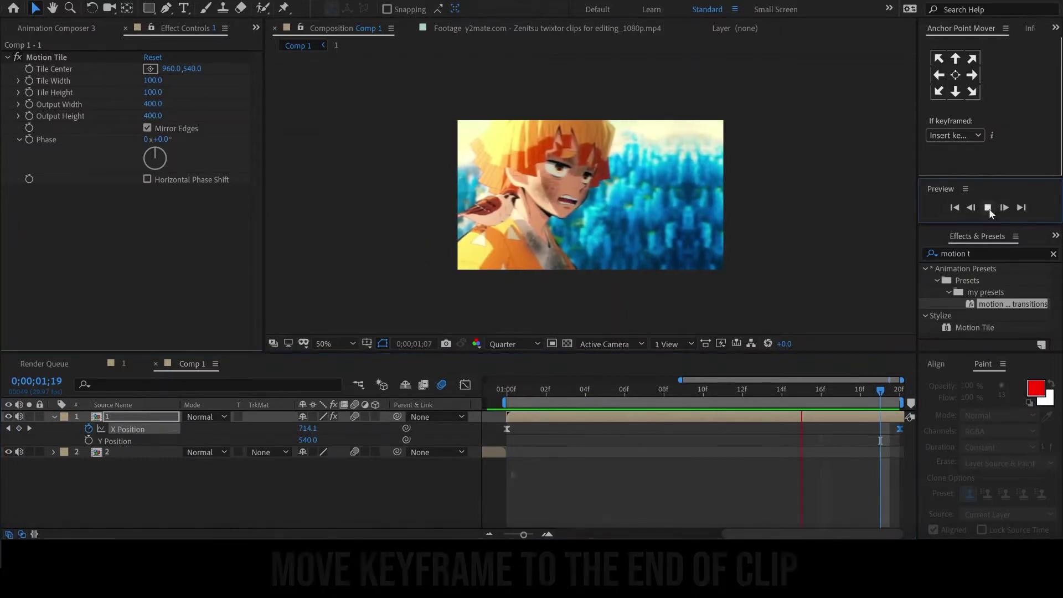
{"action": "left_click", "coordinate": [520, 419]}
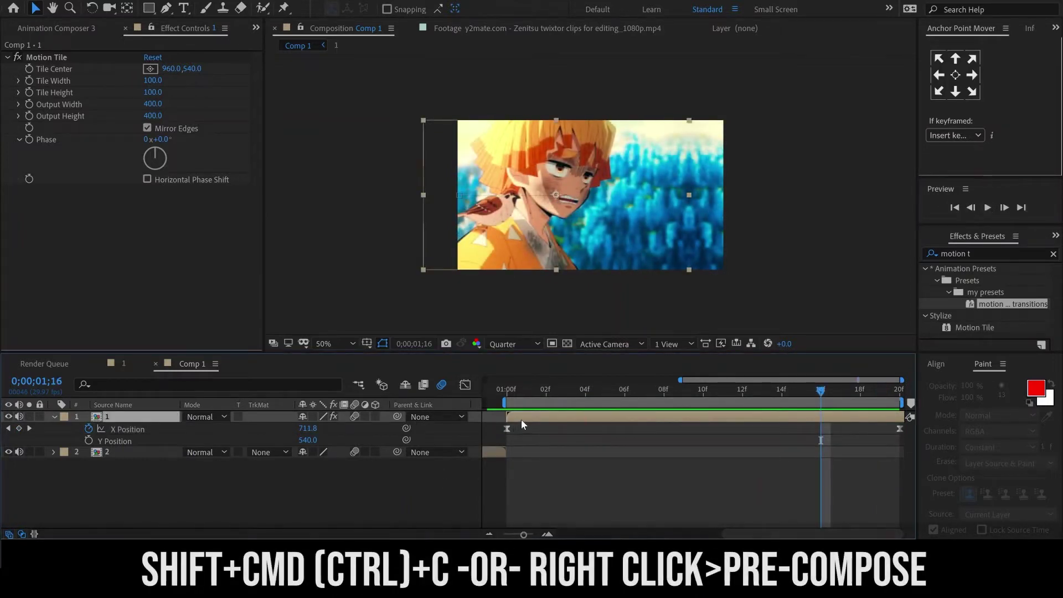
Pre-compose layer 1 into a new composition named 'mirror'.
{"action": "key", "text": "ctrl+shift+c"}
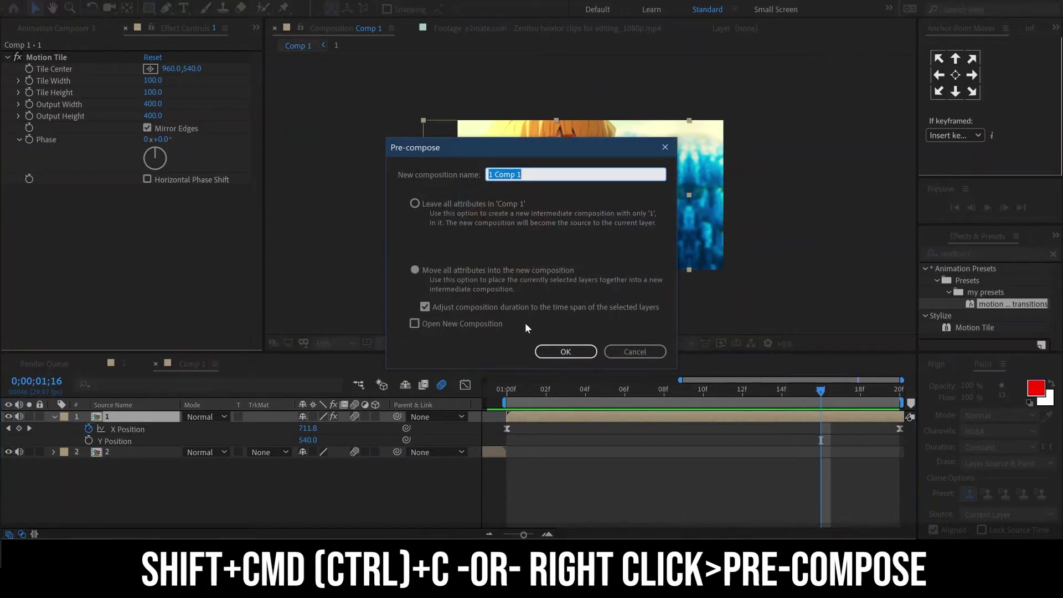
{"action": "type", "text": "mirri"}
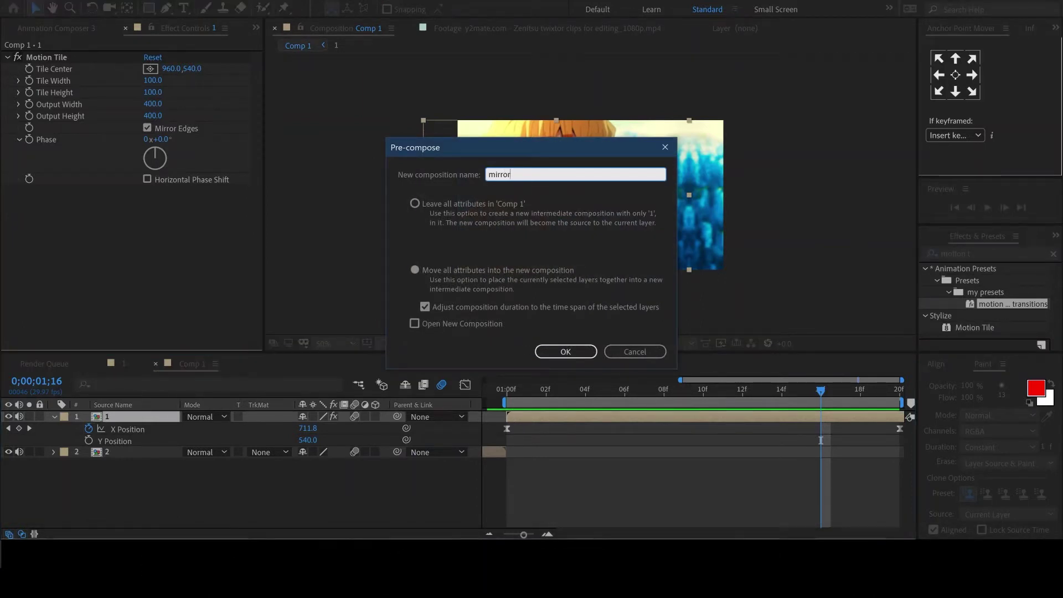
{"action": "left_click", "coordinate": [559, 352]}
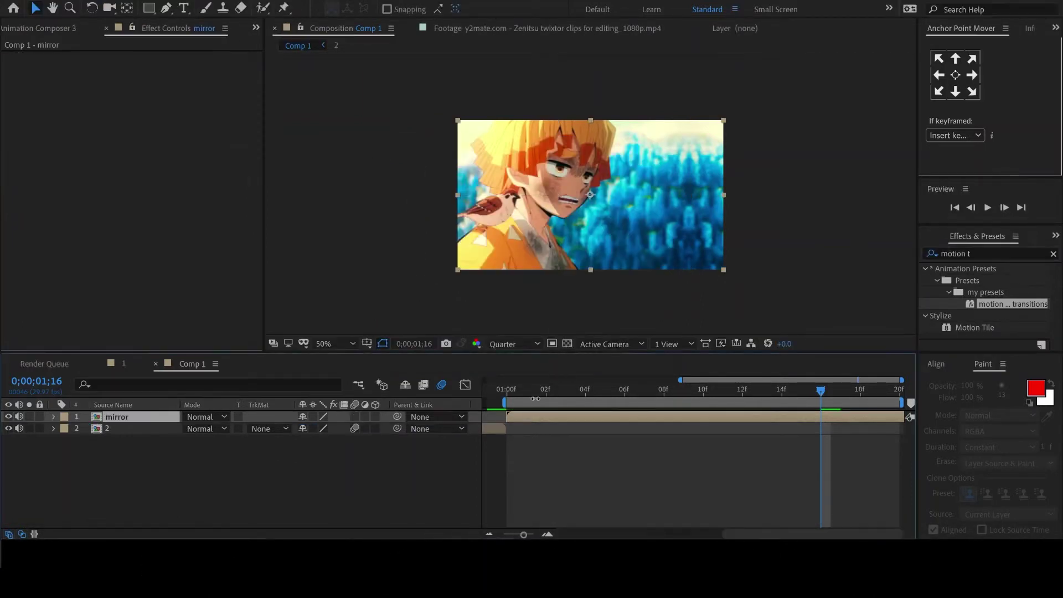
{"action": "left_click", "coordinate": [998, 253]}
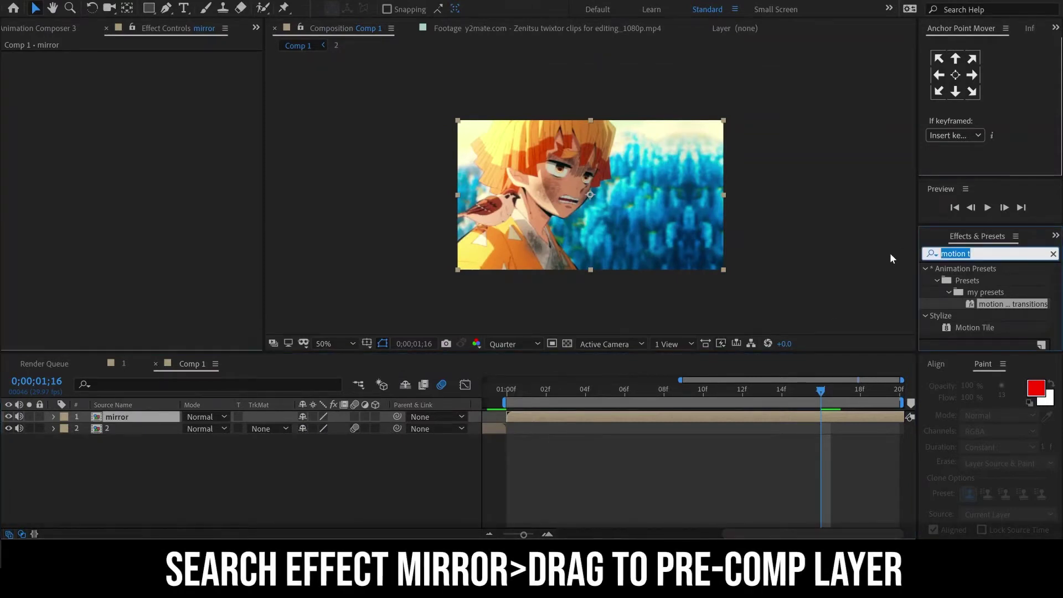
Apply the Mirror effect to the mirror layer with Reflection Center X at 960.
{"action": "type", "text": "mirror"}
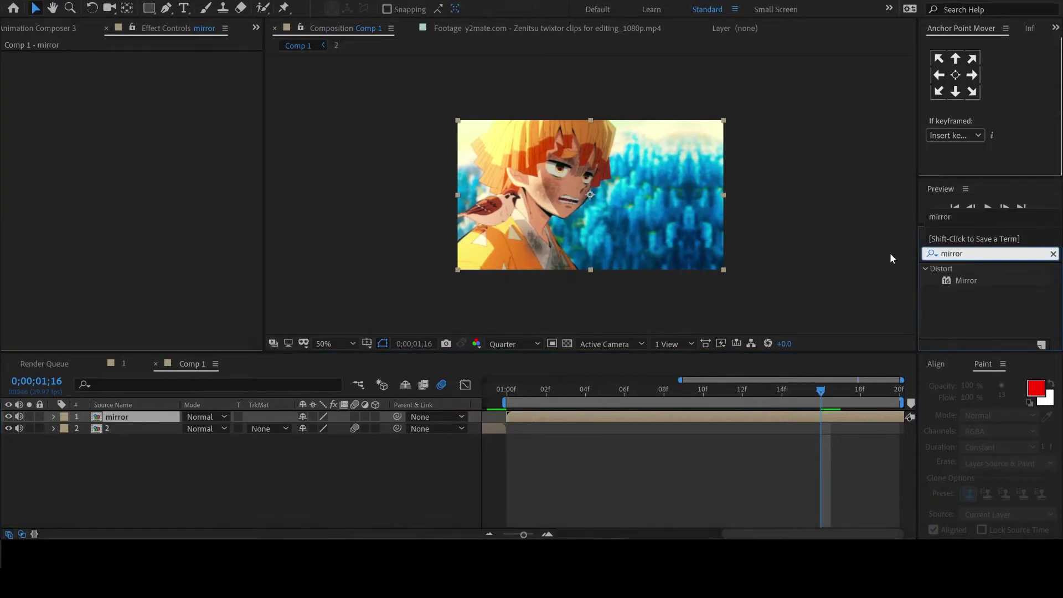
{"action": "double_click", "coordinate": [962, 284]}
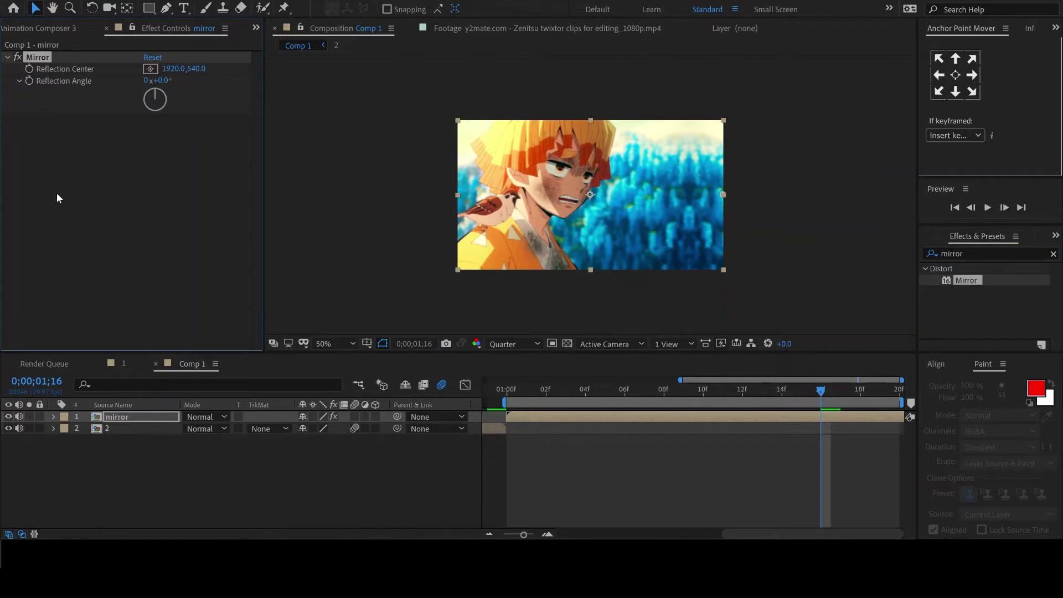
{"action": "left_click", "coordinate": [172, 69]}
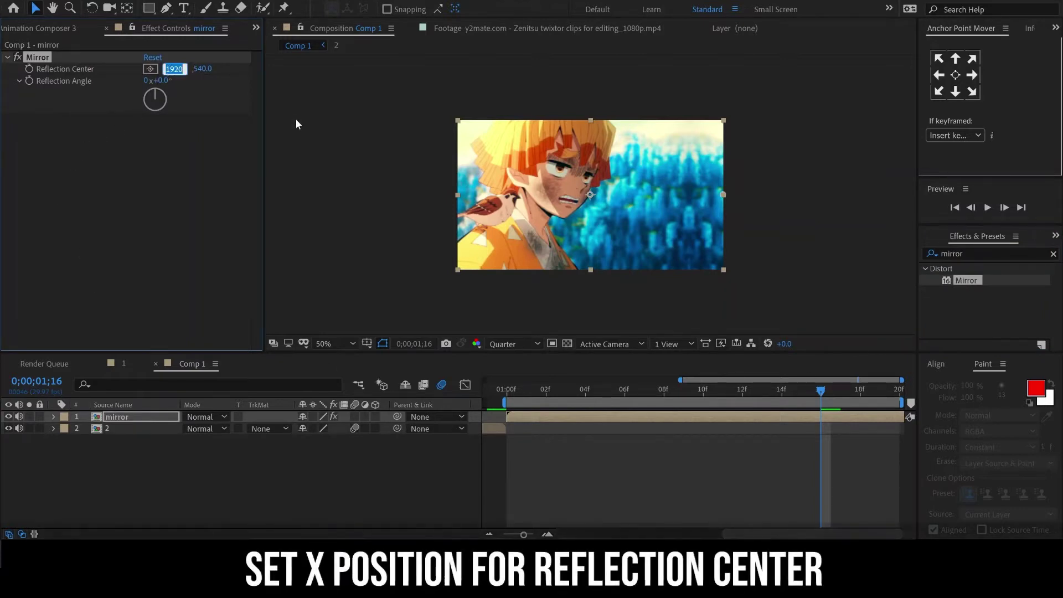
{"action": "type", "text": "960"}
{"action": "key", "text": "Return"}
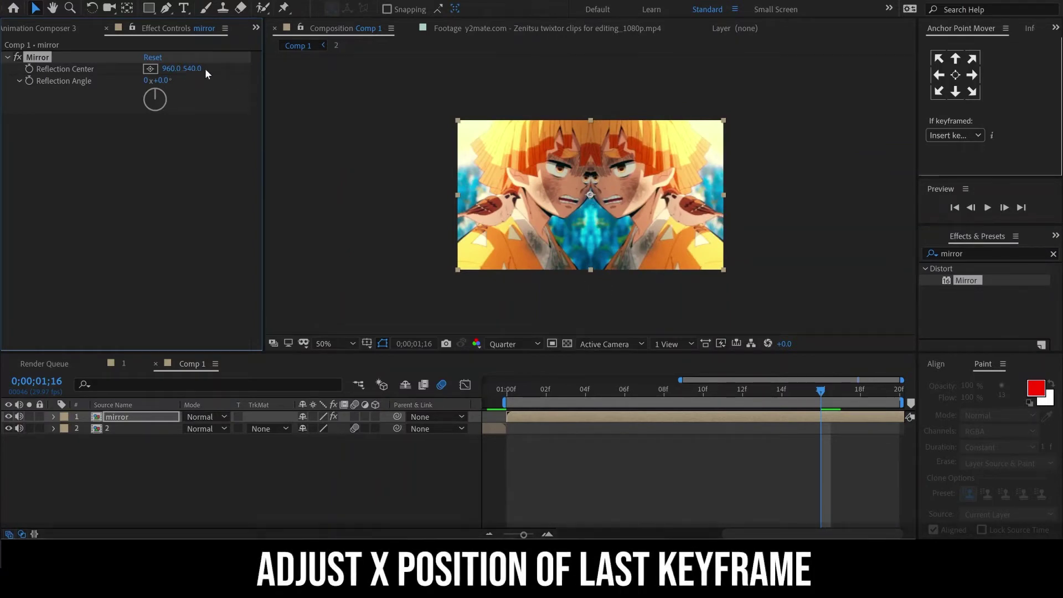
{"action": "double_click", "coordinate": [619, 414]}
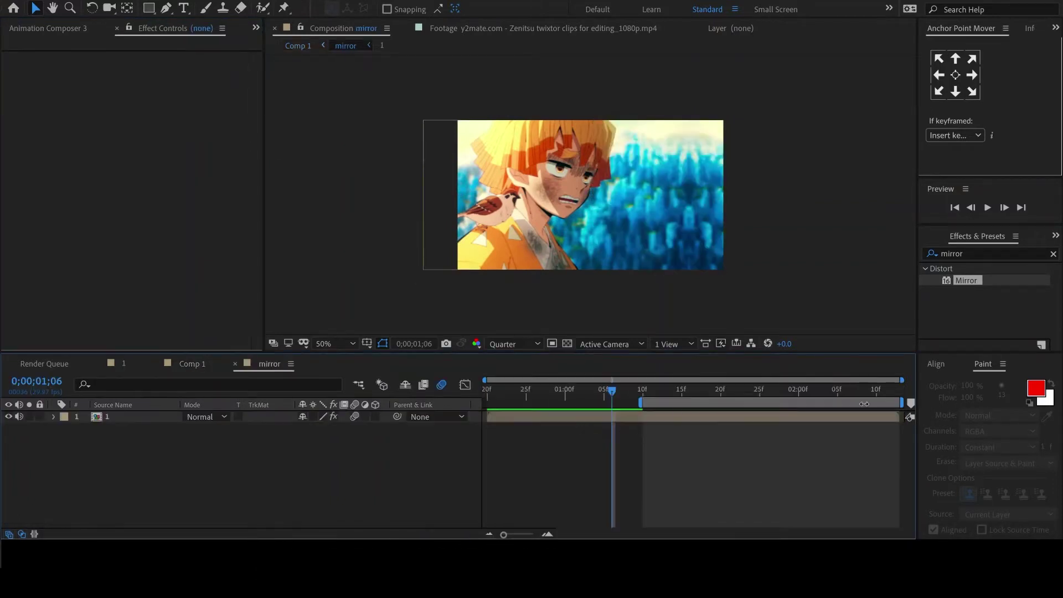
Inside the mirror pre-comp, set the tiled layer's last X Position keyframe to 601.
{"action": "left_click", "coordinate": [810, 417]}
{"action": "key", "text": "u"}
{"action": "left_click", "coordinate": [642, 394]}
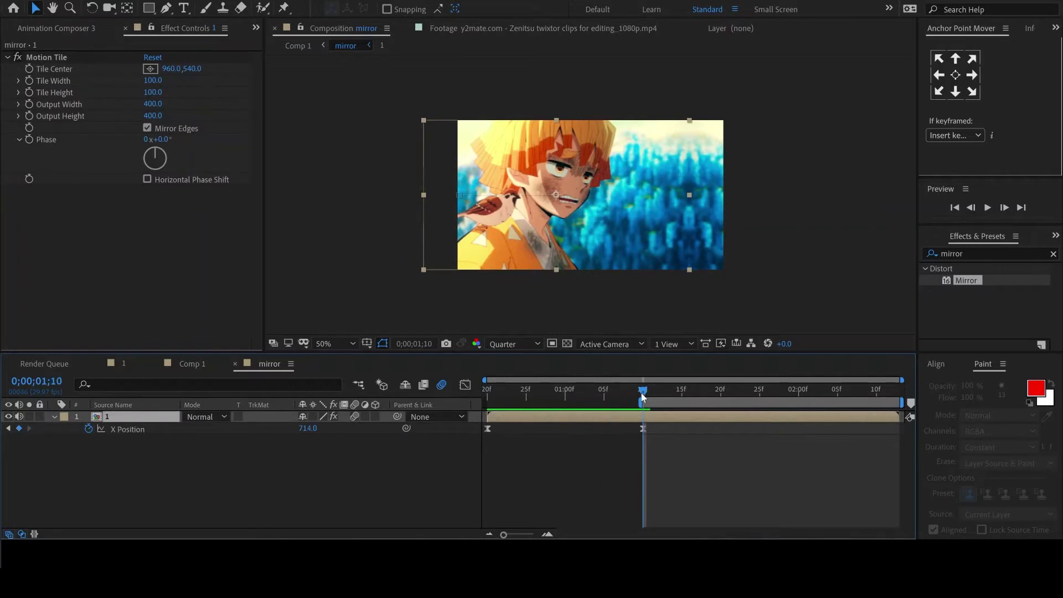
{"action": "left_click_drag", "start_coordinate": [309, 433], "coordinate": [206, 403]}
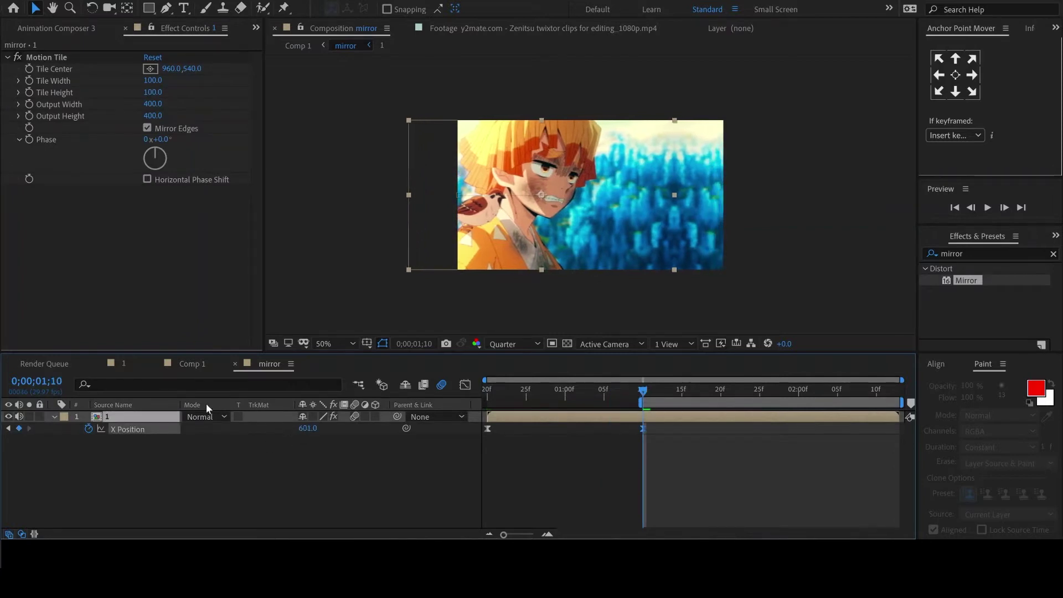
Back in Comp 1, preview the mirrored slide from frame 01;08.
{"action": "left_click", "coordinate": [191, 365]}
{"action": "left_click", "coordinate": [124, 362]}
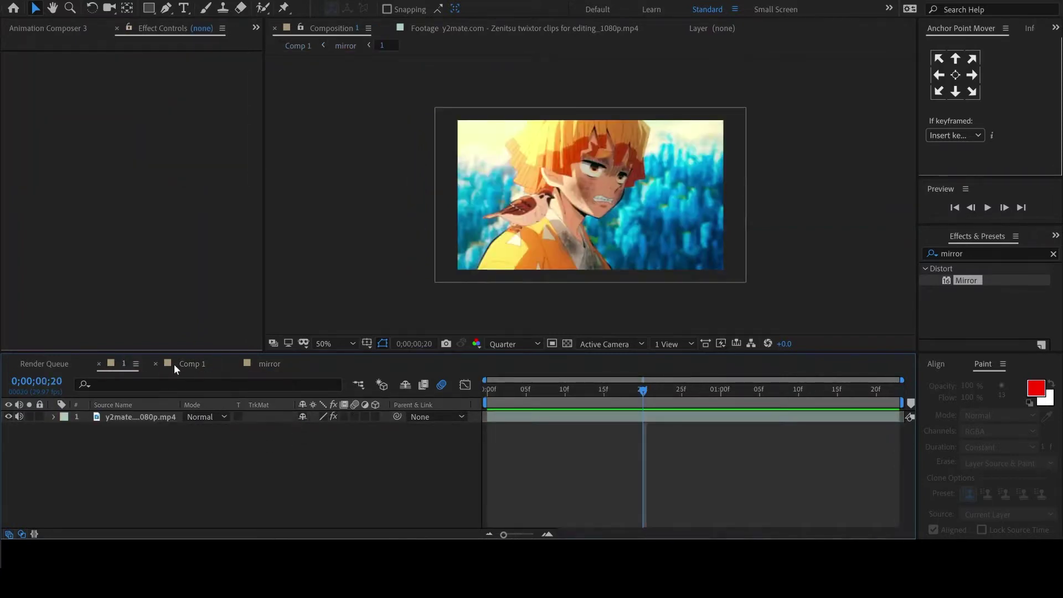
{"action": "left_click", "coordinate": [190, 363]}
{"action": "left_click", "coordinate": [672, 390]}
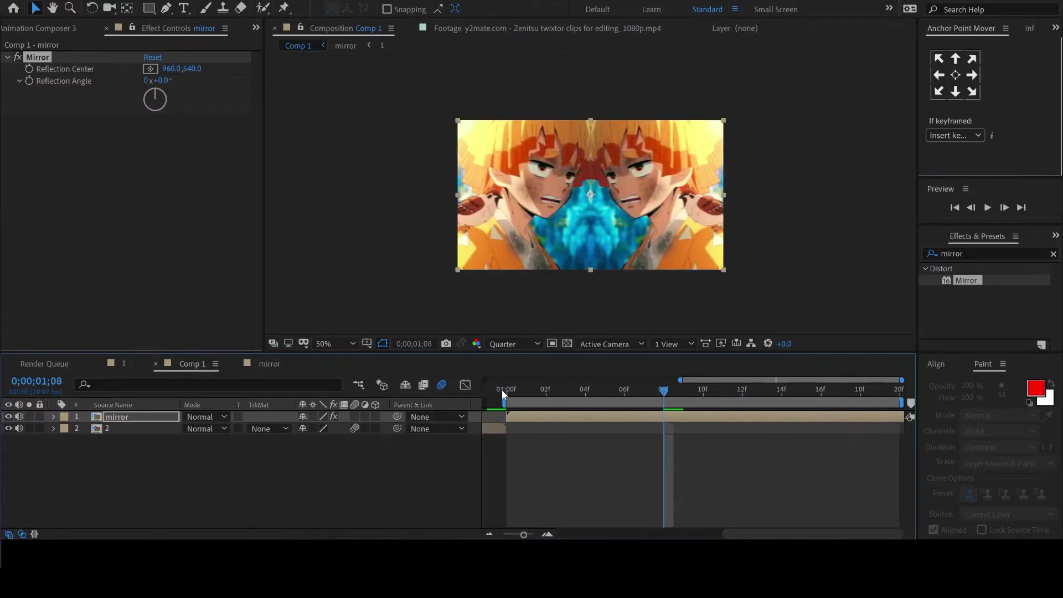
{"action": "left_click", "coordinate": [987, 207]}
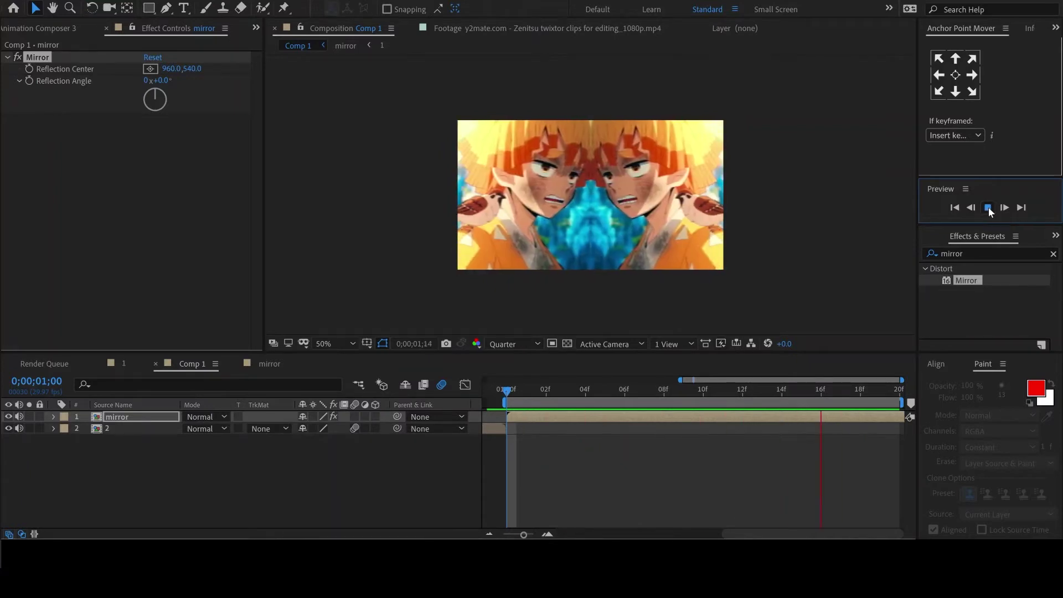
{"action": "left_click", "coordinate": [988, 208]}
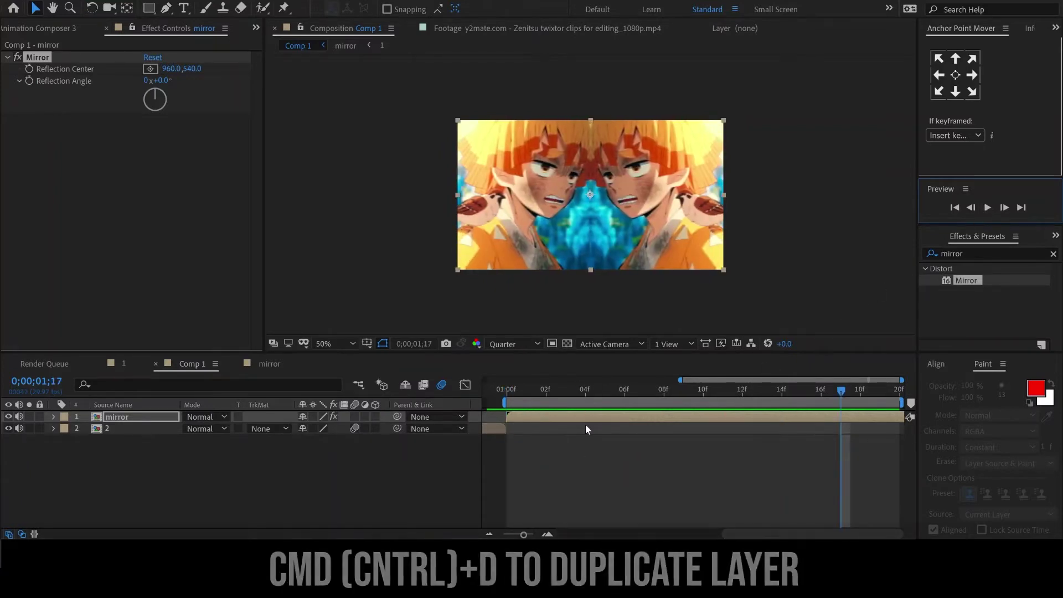
Duplicate the mirror layer and apply Tint to the lower copy.
{"action": "left_click", "coordinate": [701, 419]}
{"action": "key", "text": "ctrl+d"}
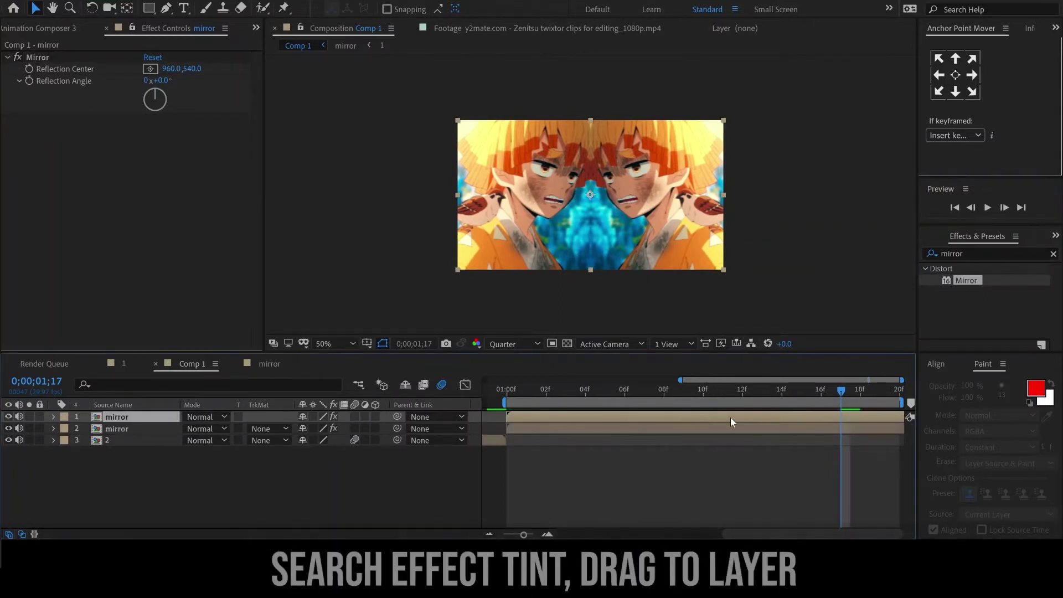
{"action": "type", "text": "tint"}
{"action": "left_click_drag", "start_coordinate": [960, 329], "coordinate": [845, 430]}
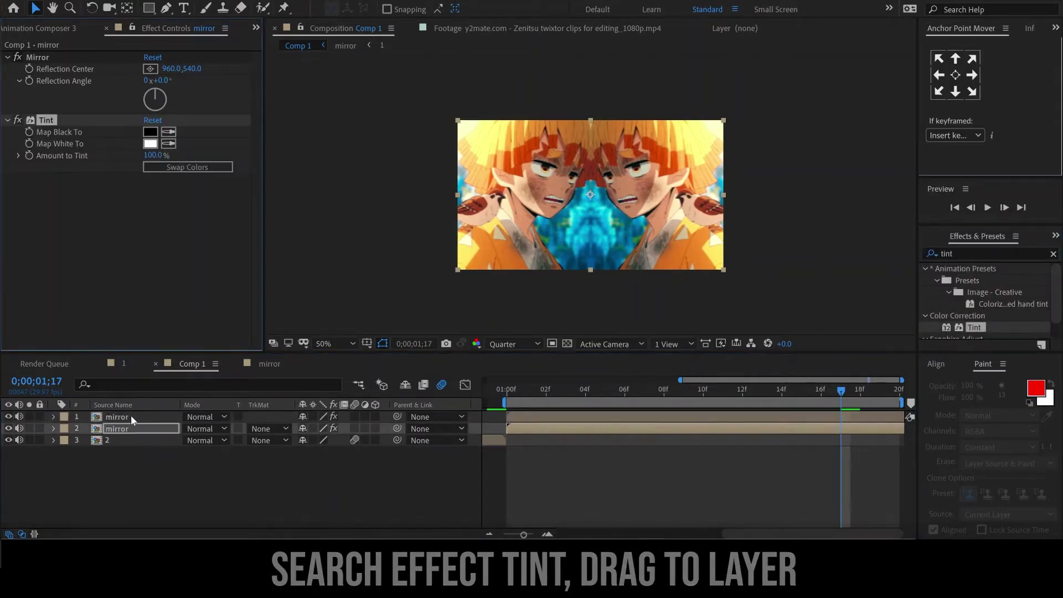
{"action": "left_click", "coordinate": [8, 416]}
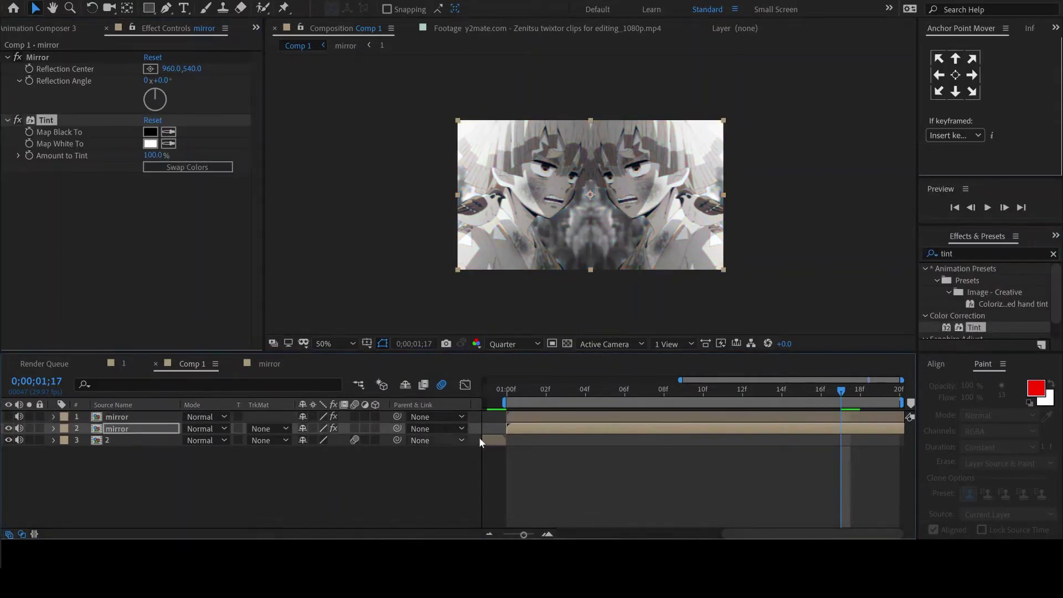
Keyframe the tinted copy's Opacity from 0% at 1;00 to 100% at the clip end.
{"action": "left_click", "coordinate": [506, 393]}
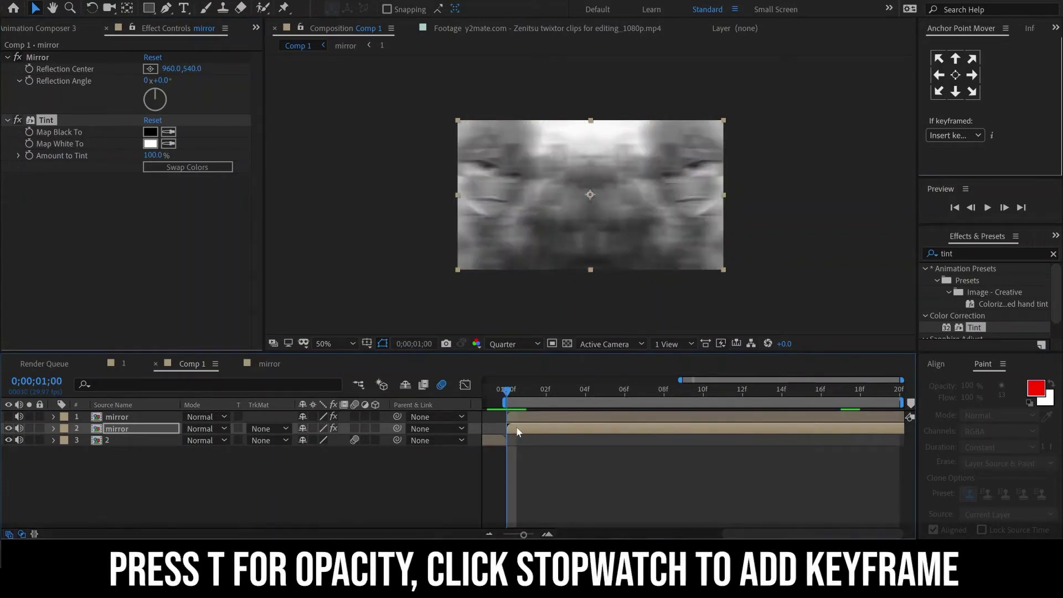
{"action": "key", "text": "t"}
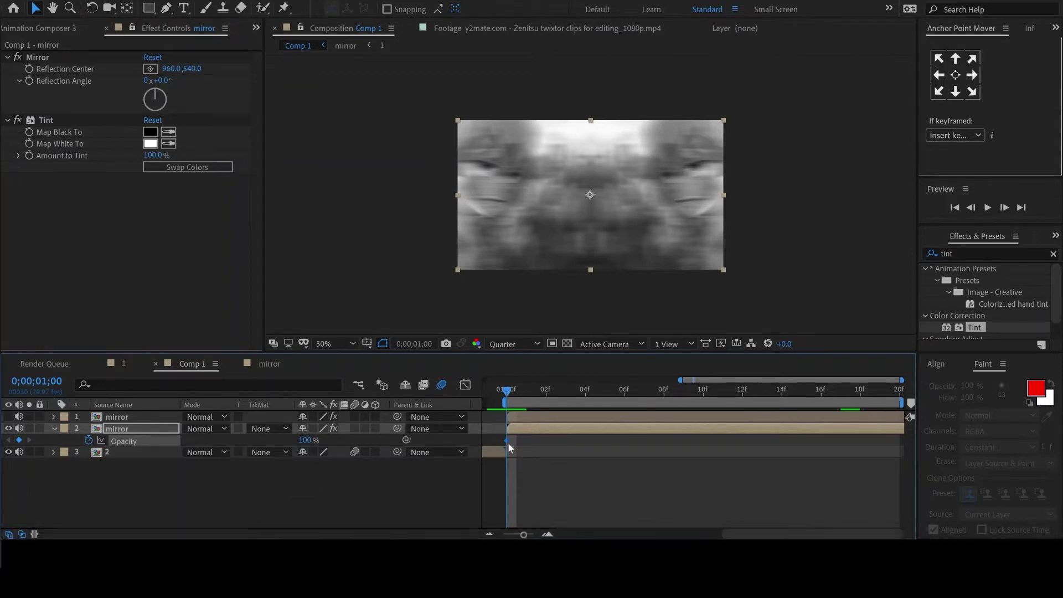
{"action": "left_click_drag", "start_coordinate": [507, 442], "coordinate": [770, 449]}
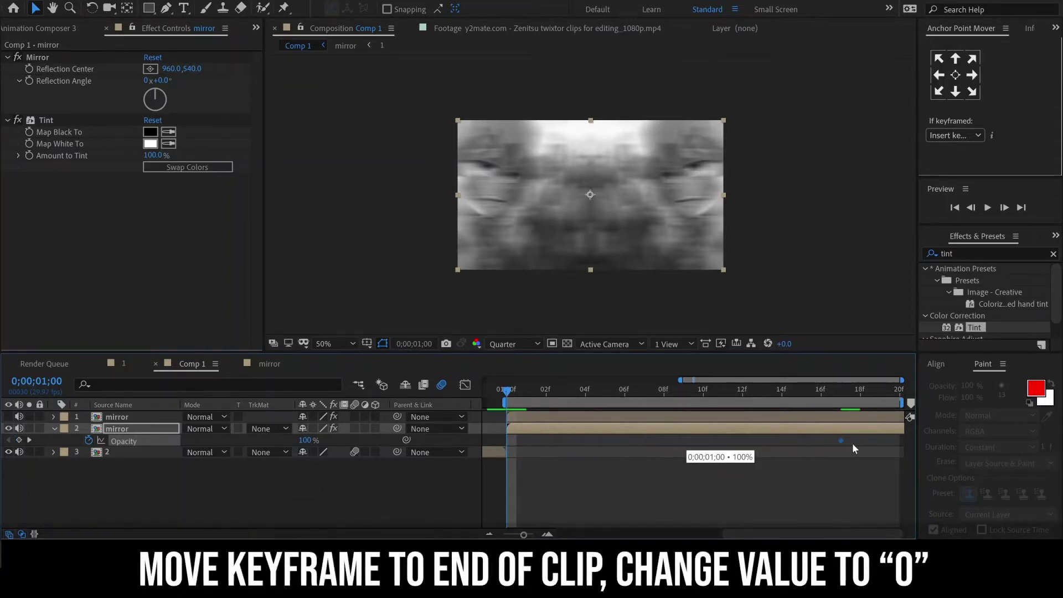
{"action": "left_click_drag", "start_coordinate": [881, 443], "coordinate": [900, 443]}
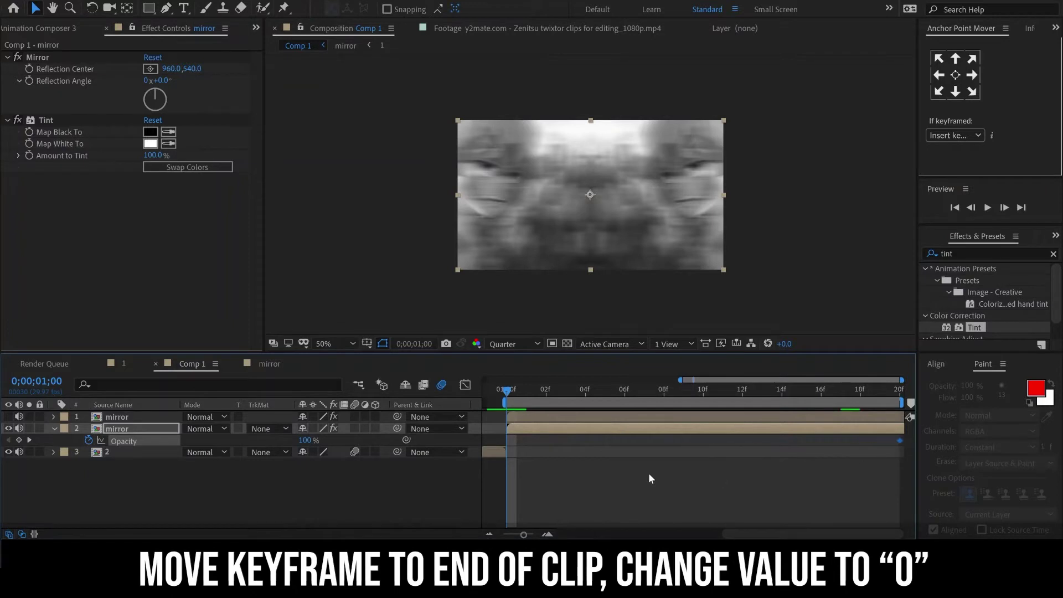
{"action": "left_click", "coordinate": [306, 441]}
{"action": "type", "text": "0"}
{"action": "key", "text": "Return"}
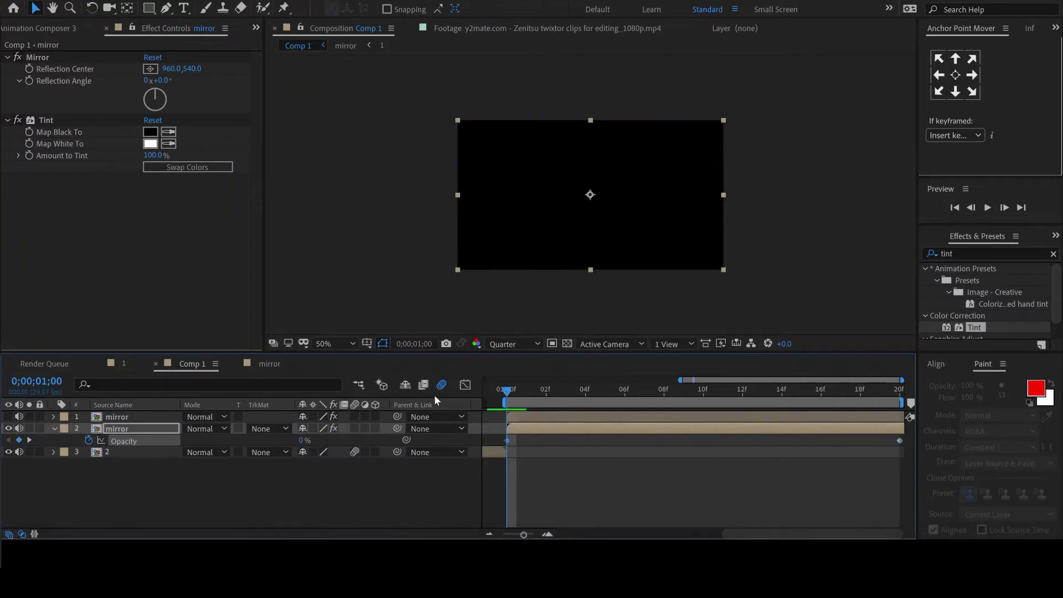
Easy Ease the opacity keyframes so the fade ramps up quickly at the start.
{"action": "left_click", "coordinate": [465, 386]}
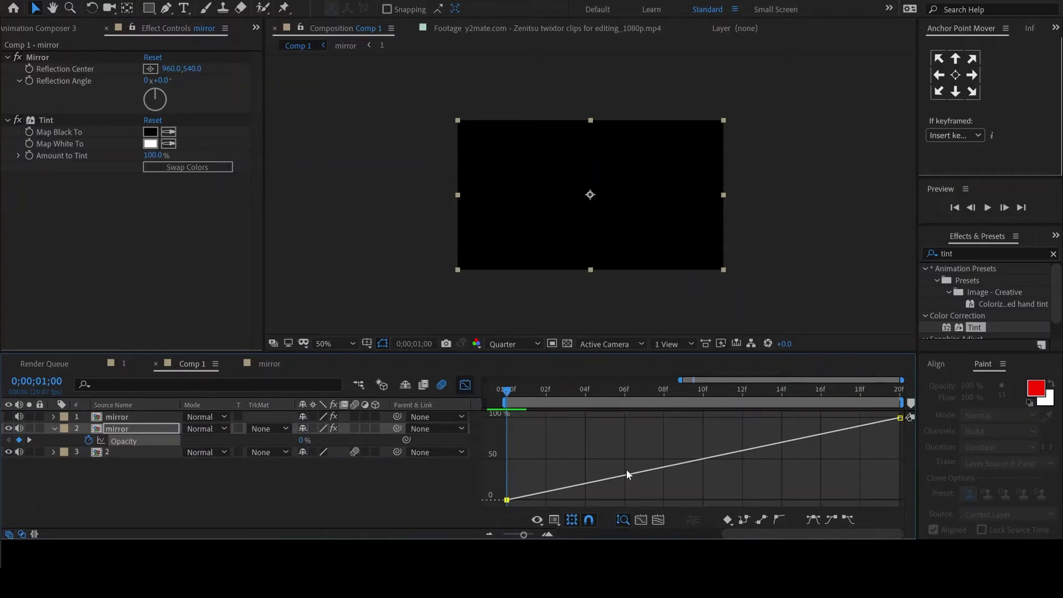
{"action": "left_click", "coordinate": [629, 478]}
{"action": "left_click", "coordinate": [813, 519]}
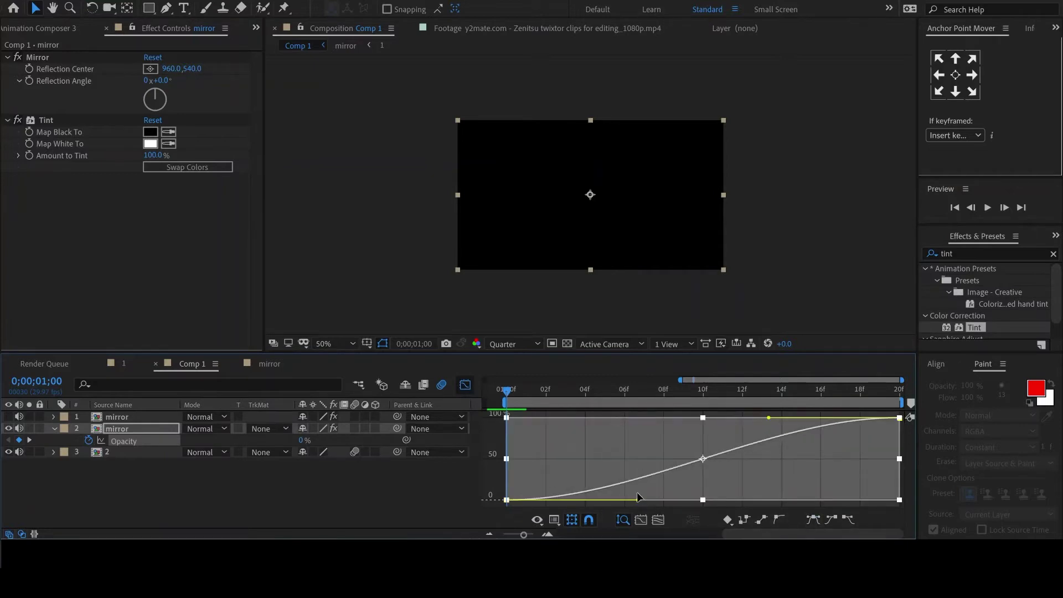
{"action": "left_click_drag", "start_coordinate": [637, 501], "coordinate": [494, 420]}
{"action": "key", "text": "u"}
{"action": "key", "text": "shift+F3"}
{"action": "left_click", "coordinate": [335, 461]}
Apply Sapphire S_WipeCircle (Circle In, Wipe Percent 0%) to the top mirror layer.
{"action": "left_click", "coordinate": [599, 420]}
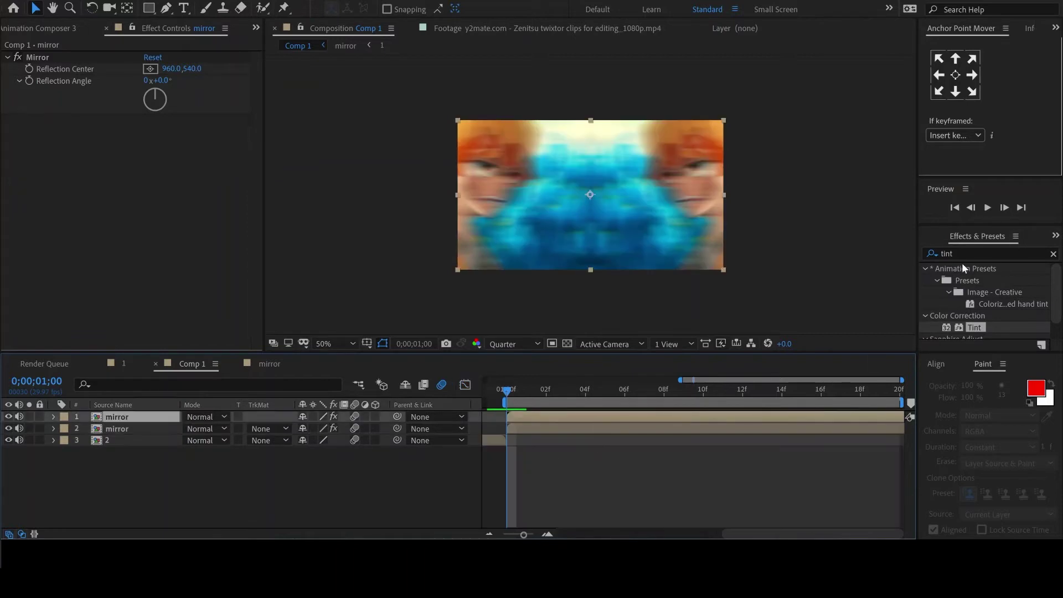
{"action": "left_click", "coordinate": [928, 254]}
{"action": "type", "text": "wip"}
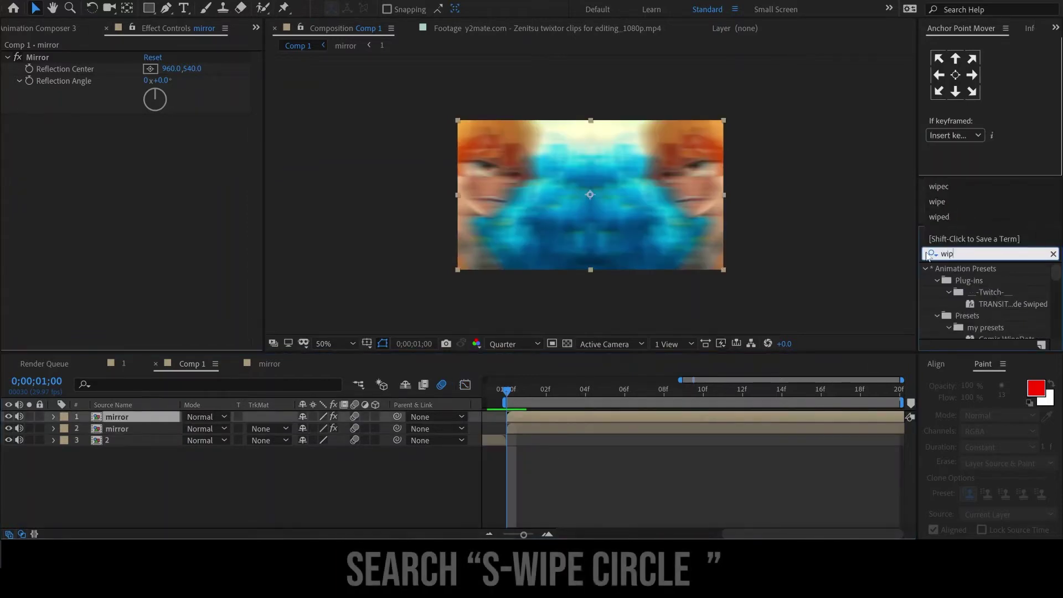
{"action": "type", "text": "ecirc"}
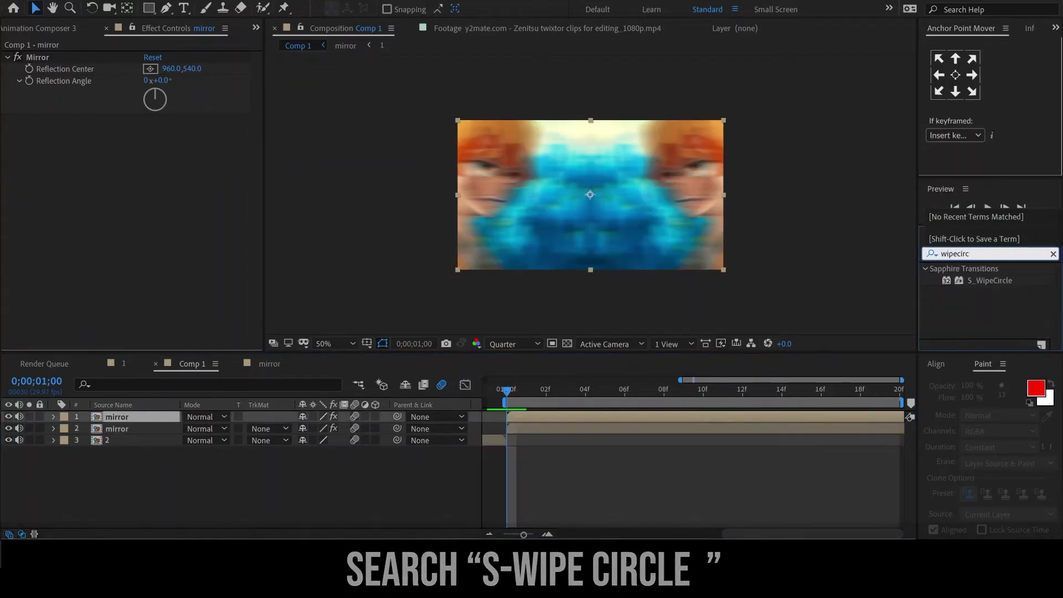
{"action": "left_click", "coordinate": [988, 280]}
{"action": "double_click", "coordinate": [988, 281]}
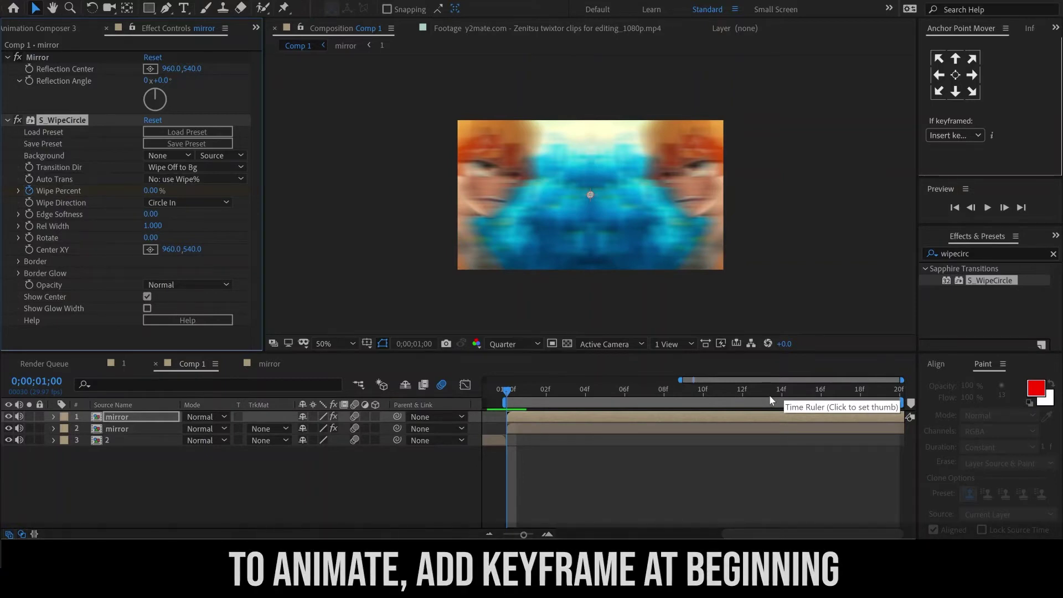
{"action": "left_click", "coordinate": [701, 393]}
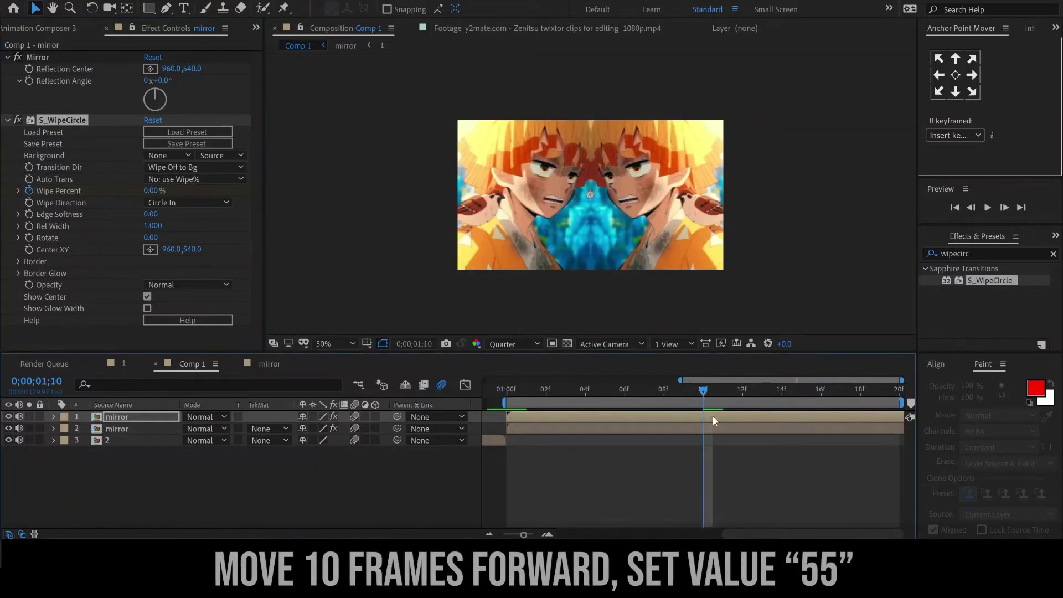
Keyframe Wipe Percent to 55% at 0;00;01;10 with a steep eased-out curve.
{"action": "left_click", "coordinate": [150, 192]}
{"action": "key", "text": "Return"}
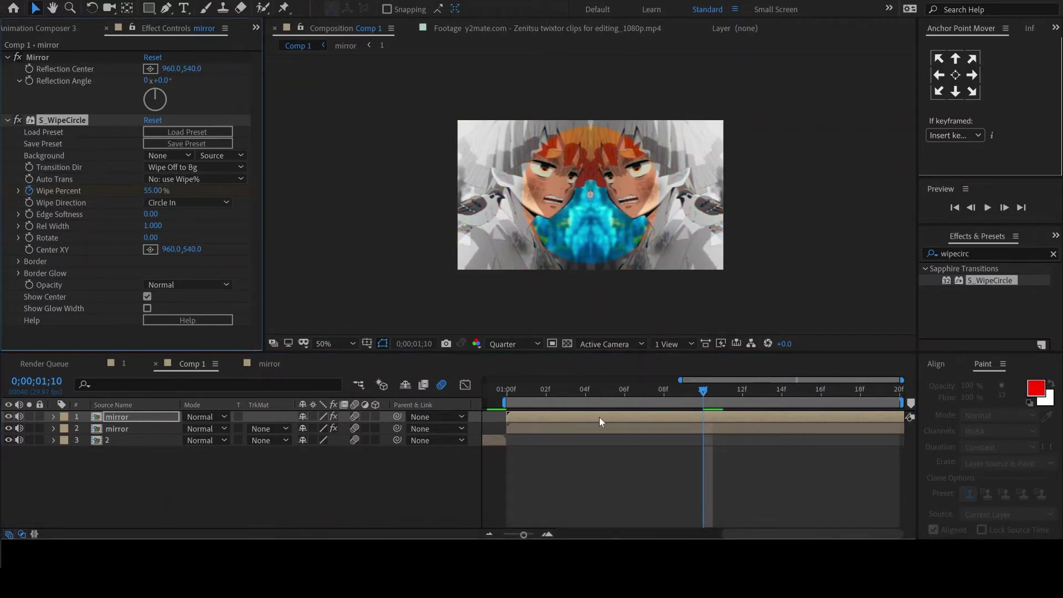
{"action": "left_click", "coordinate": [464, 386]}
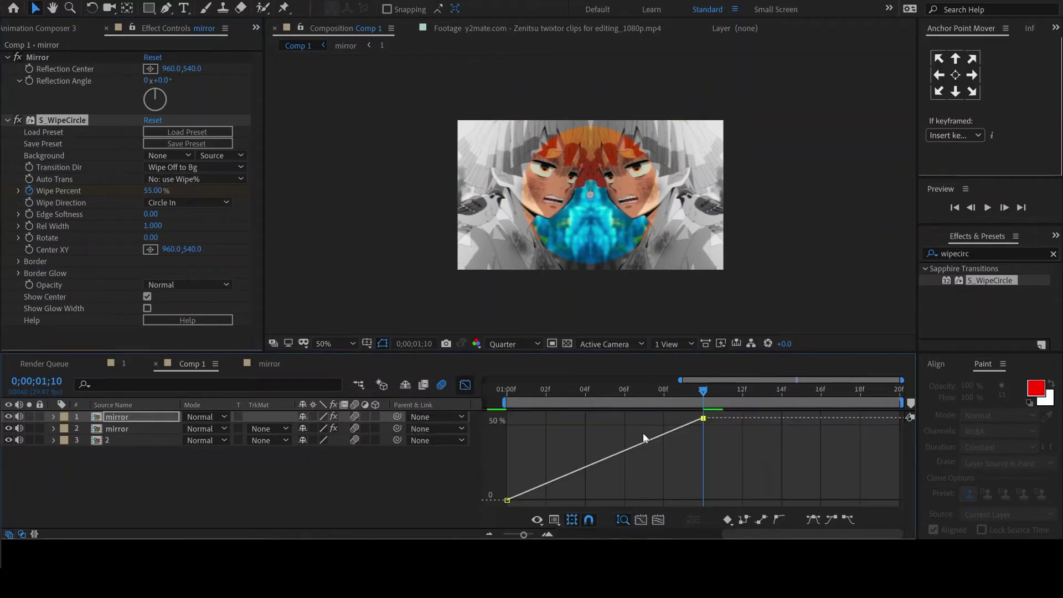
{"action": "left_click", "coordinate": [627, 450]}
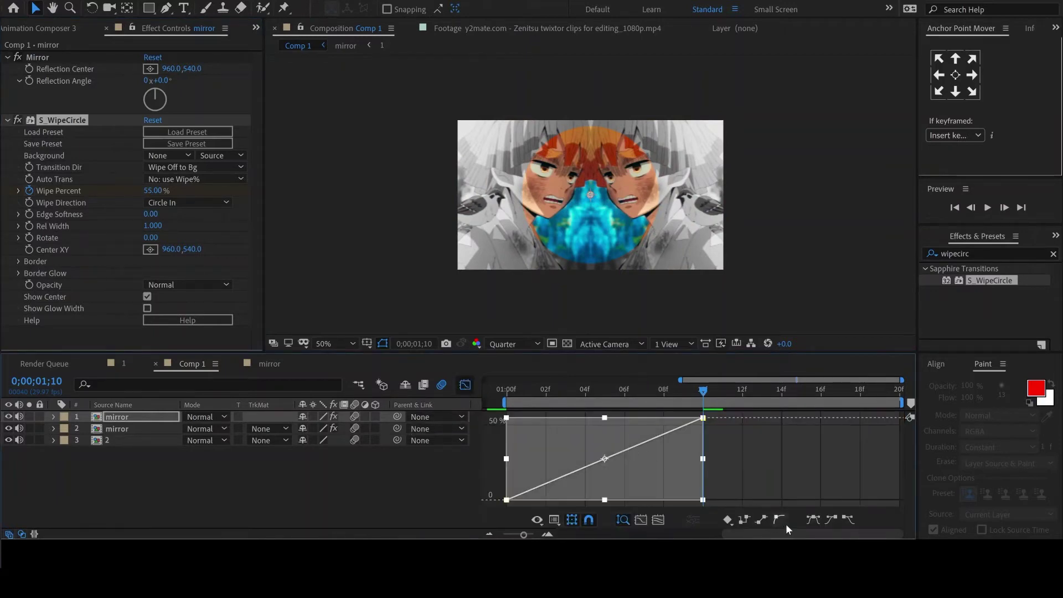
{"action": "left_click", "coordinate": [808, 522]}
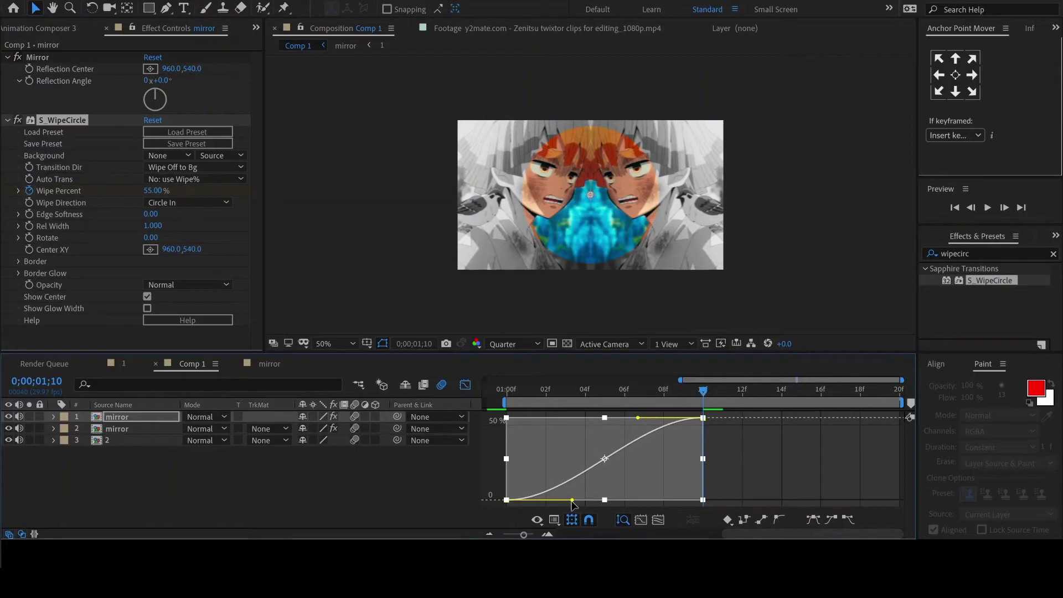
{"action": "left_click_drag", "start_coordinate": [572, 501], "coordinate": [512, 428]}
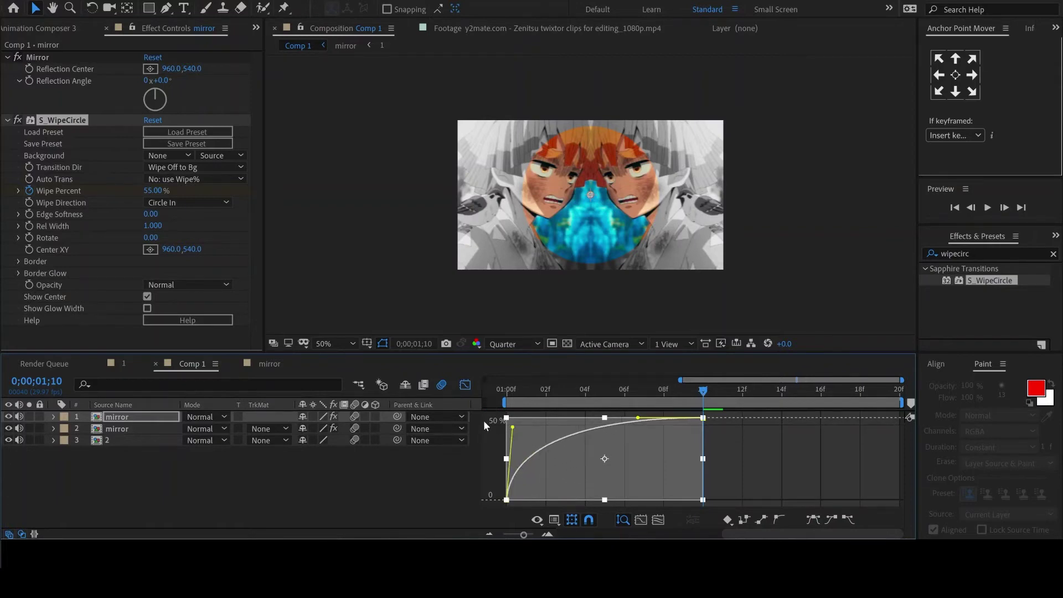
{"action": "left_click", "coordinate": [464, 385]}
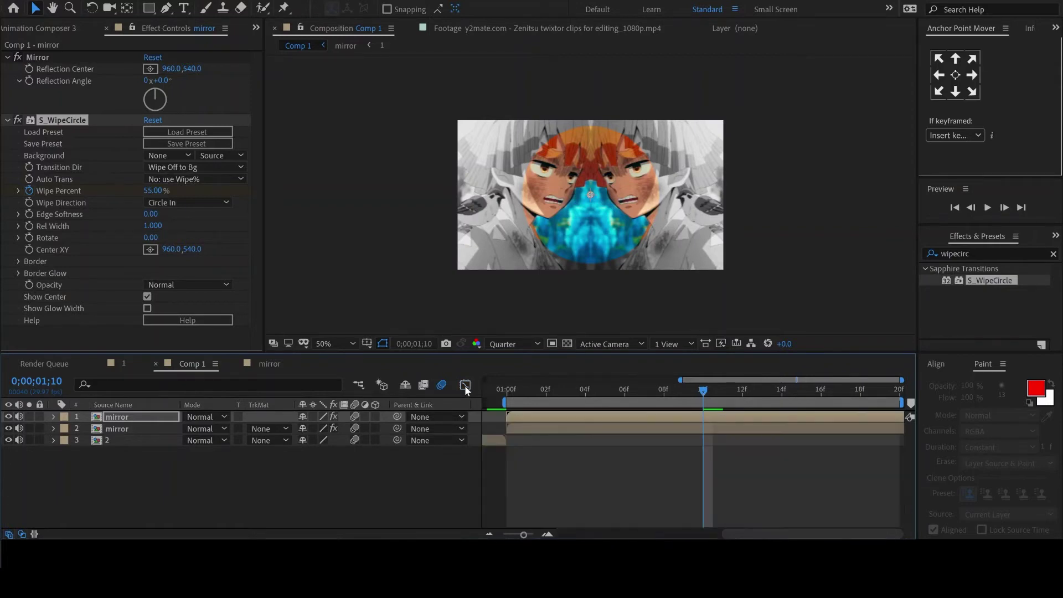
{"action": "left_click", "coordinate": [638, 419]}
Duplicate the top mirror layer and scale the second copy to 107%.
{"action": "key", "text": "ctrl+d"}
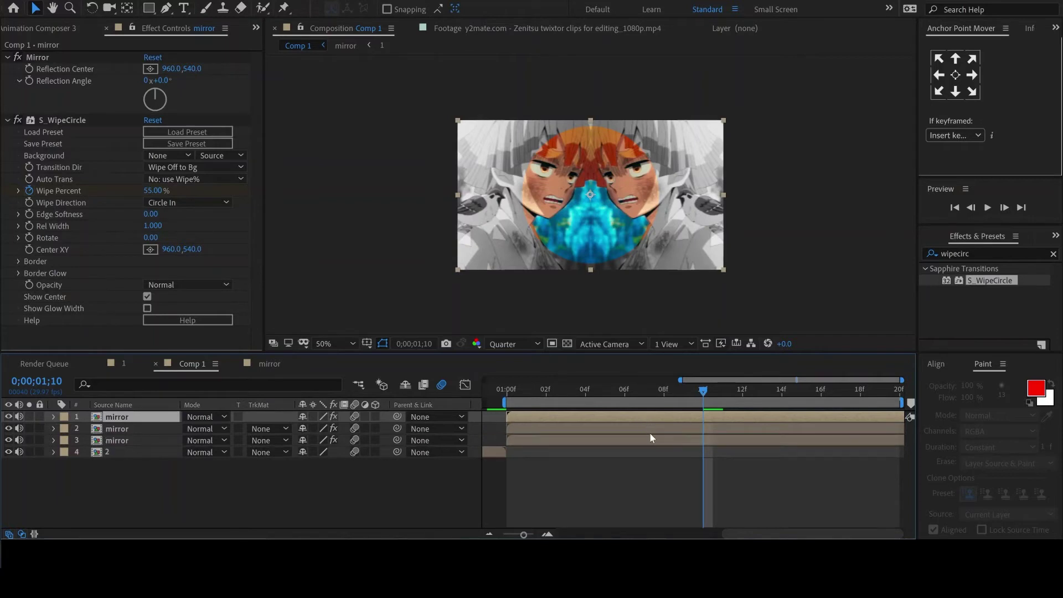
{"action": "left_click", "coordinate": [616, 428]}
{"action": "key", "text": "s"}
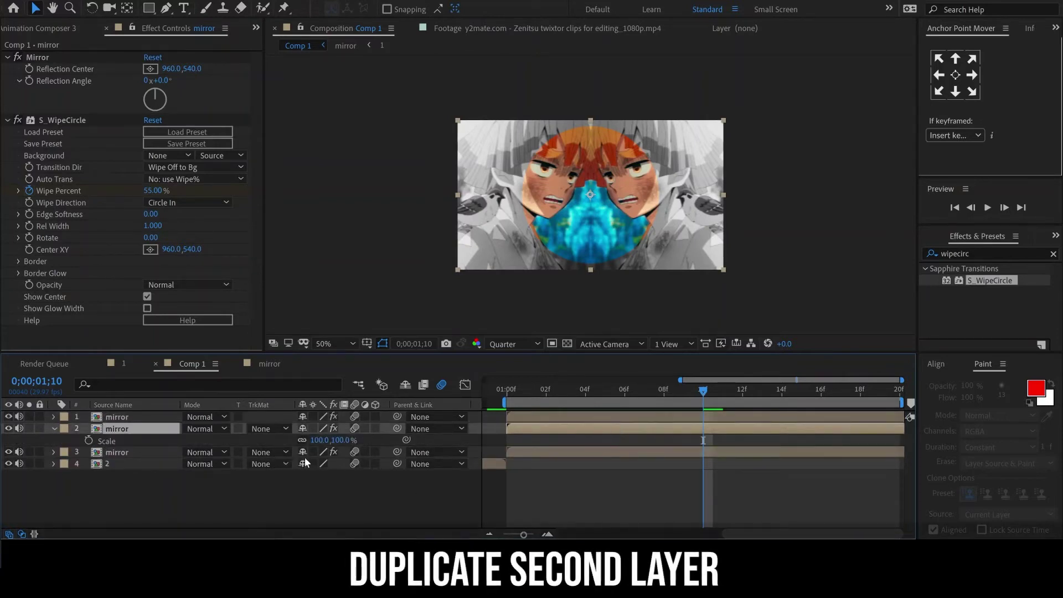
{"action": "left_click", "coordinate": [316, 441]}
{"action": "type", "text": "110"}
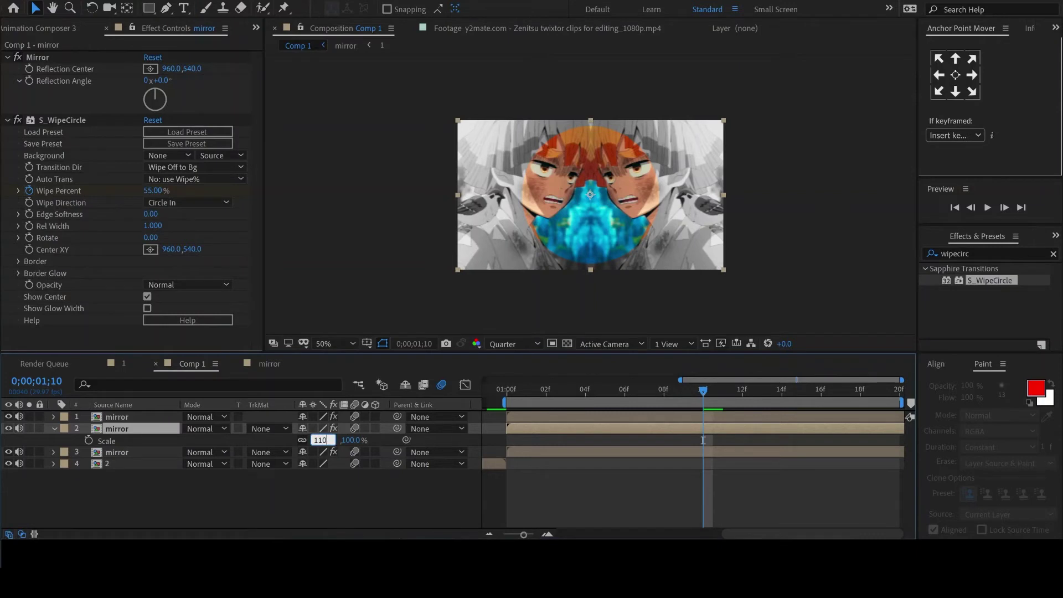
{"action": "key", "text": "Return"}
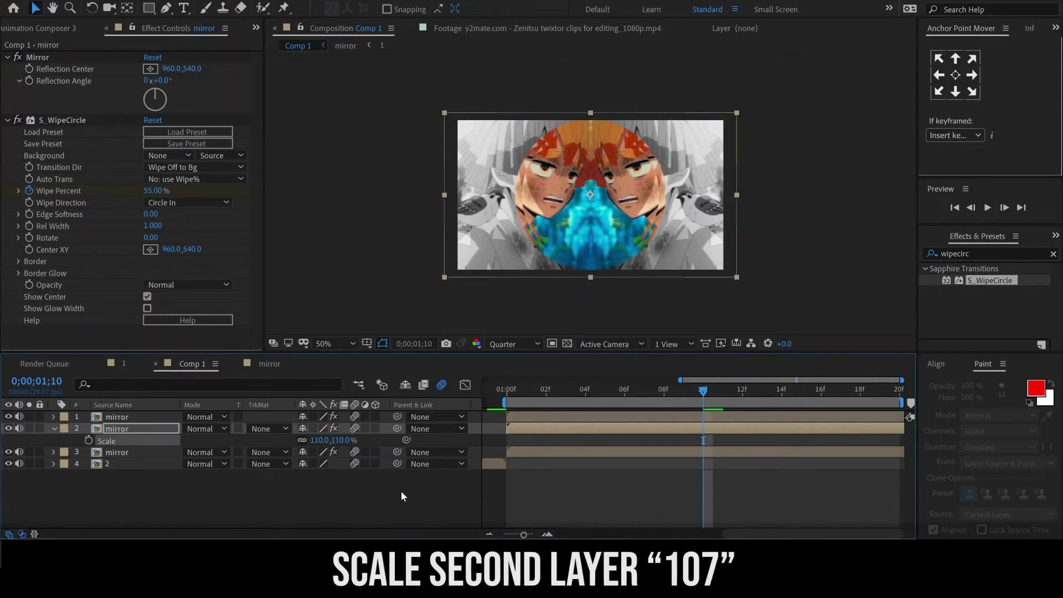
{"action": "left_click", "coordinate": [318, 439]}
{"action": "type", "text": "117"}
{"action": "key", "text": "Tab"}
{"action": "type", "text": "1"}
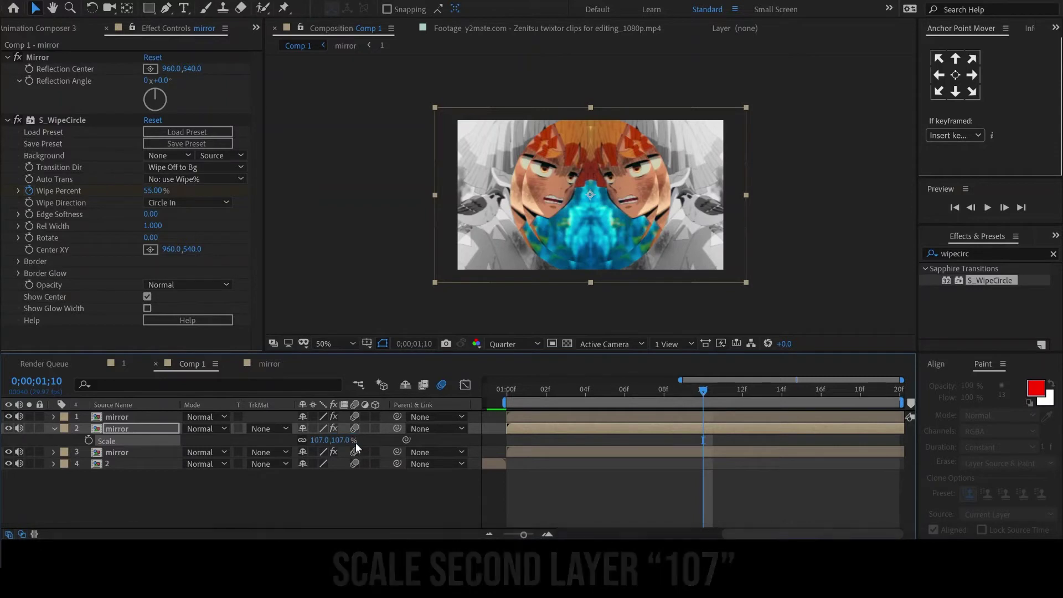
{"action": "type", "text": "07"}
{"action": "key", "text": "Return"}
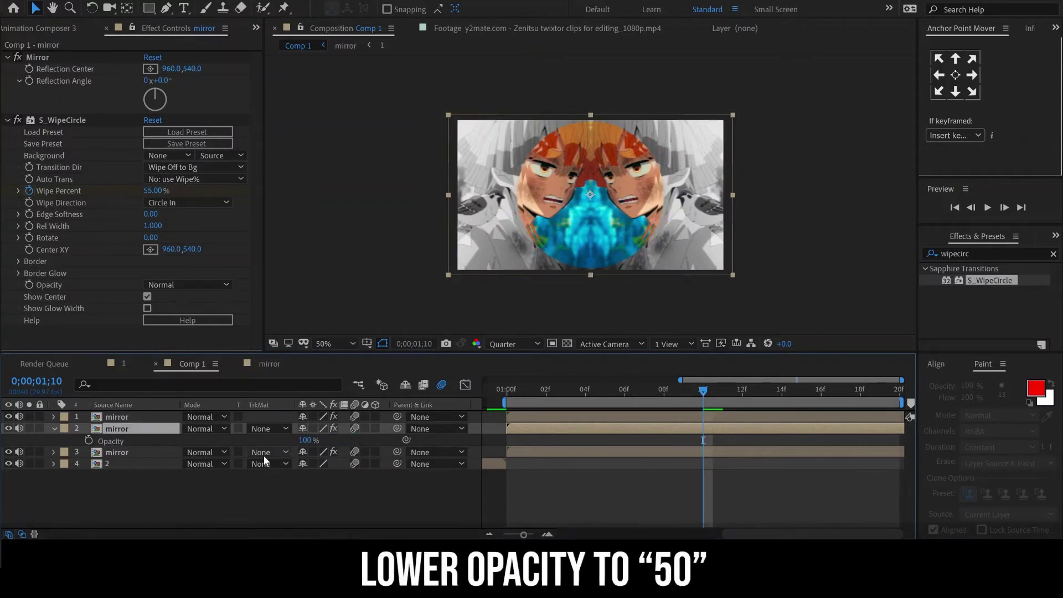
Set the second mirror layer's opacity to 50%.
{"action": "key", "text": "t"}
{"action": "left_click", "coordinate": [305, 440]}
{"action": "type", "text": "50"}
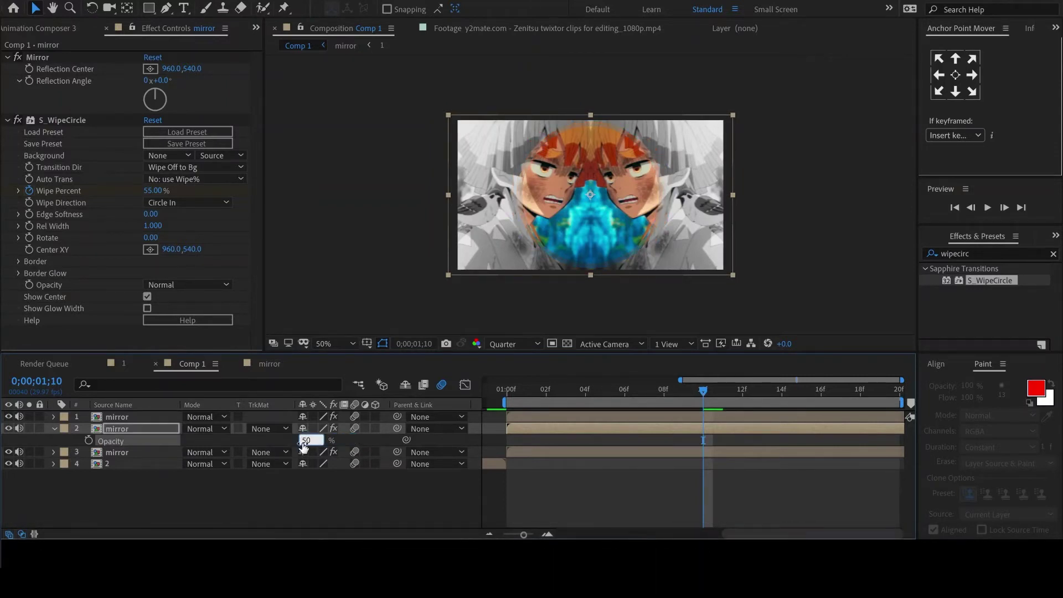
{"action": "key", "text": "Return"}
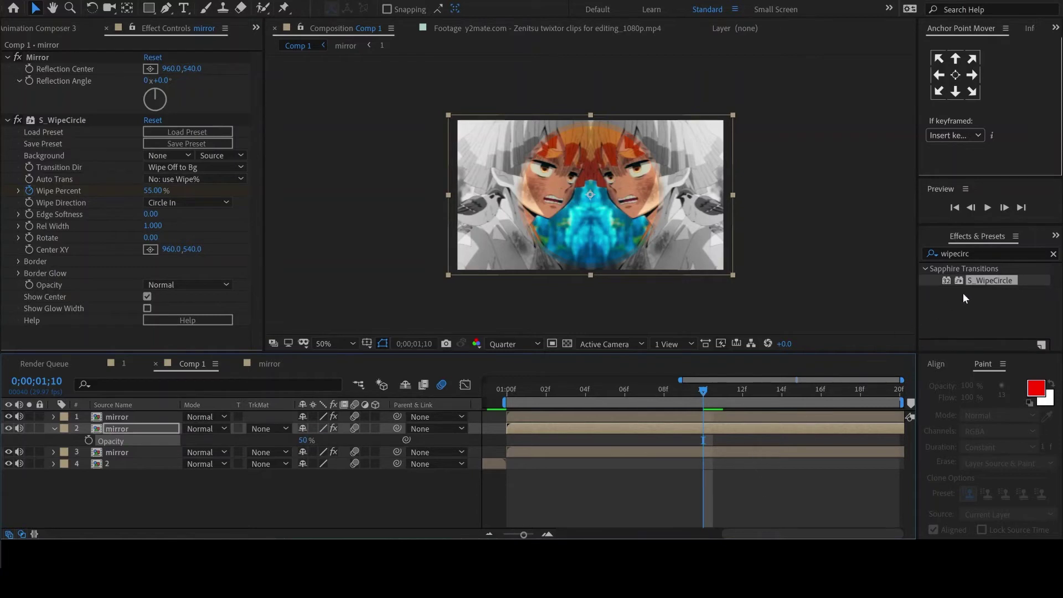
{"action": "key", "text": "ctrl+Down"}
{"action": "left_click", "coordinate": [930, 254]}
Apply Gaussian Blur to the third layer with Blurriness 50 and Repeat Edge Pixels on.
{"action": "type", "text": "gaussia"}
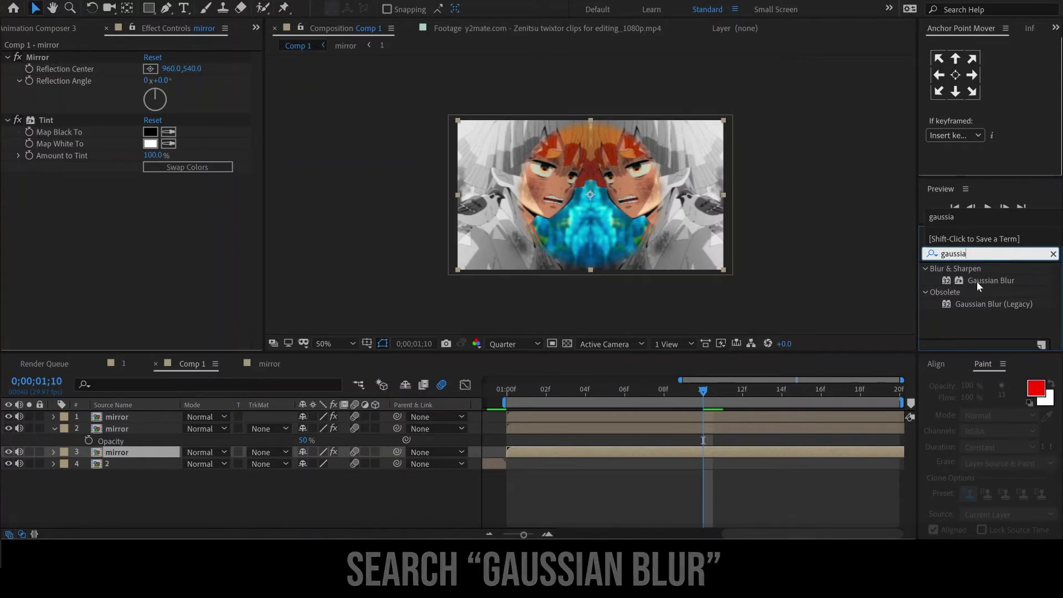
{"action": "double_click", "coordinate": [976, 281]}
{"action": "left_click", "coordinate": [149, 190]}
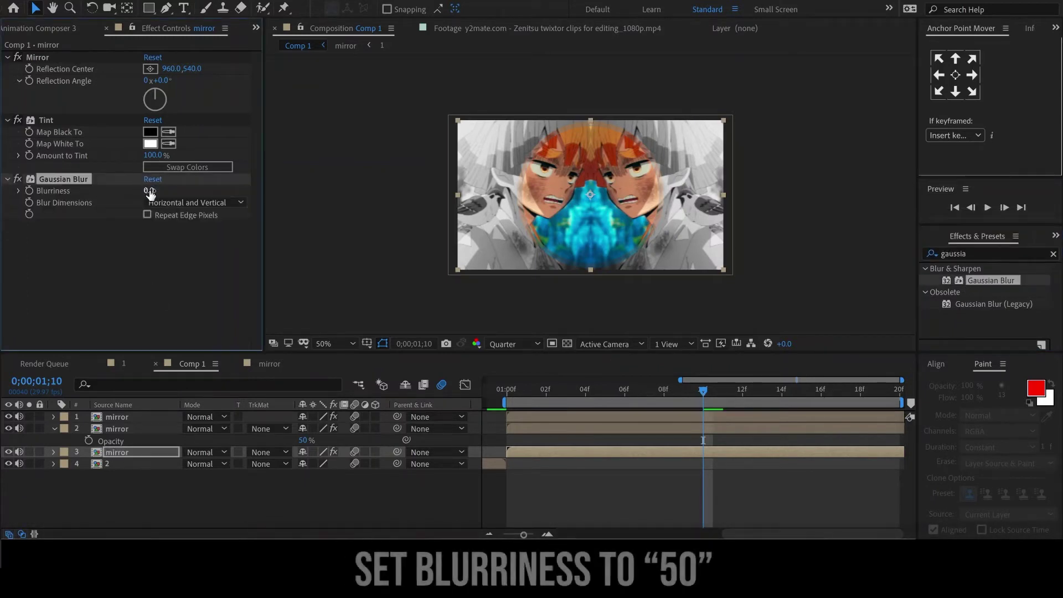
{"action": "type", "text": "5"}
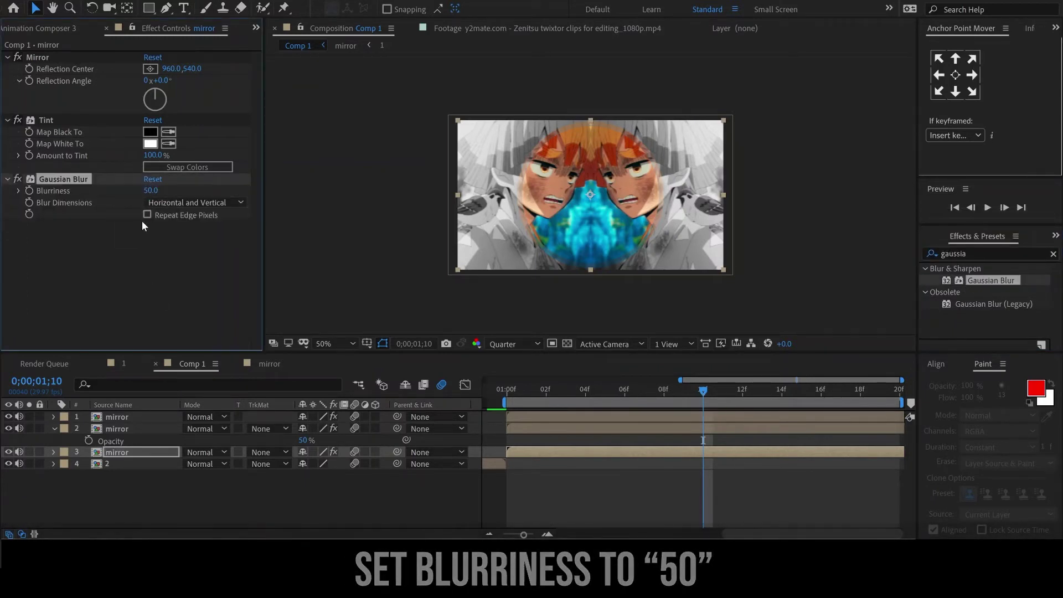
{"action": "key", "text": "Return"}
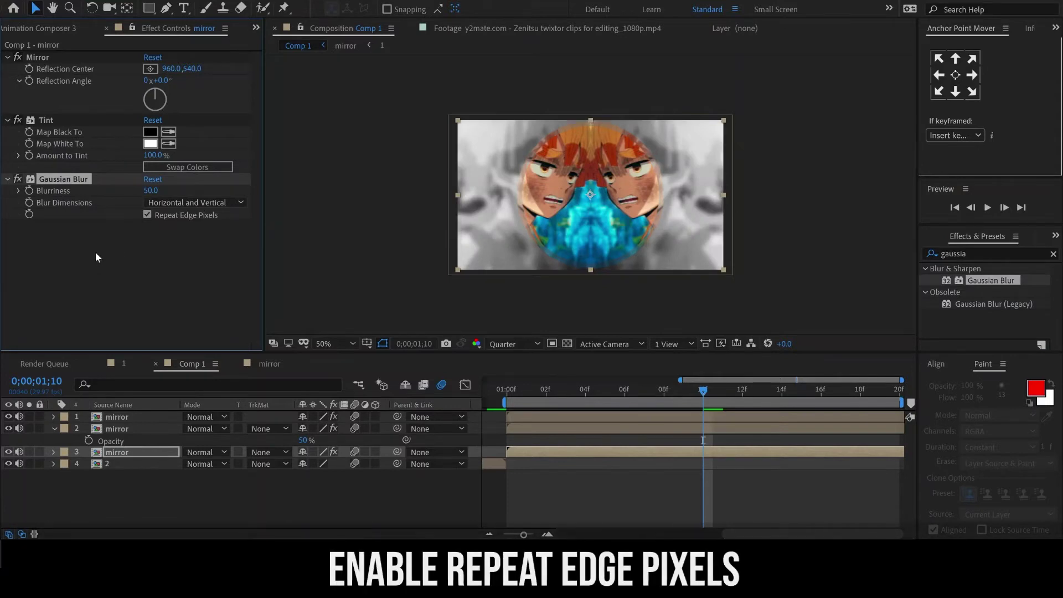
{"action": "left_click", "coordinate": [691, 426]}
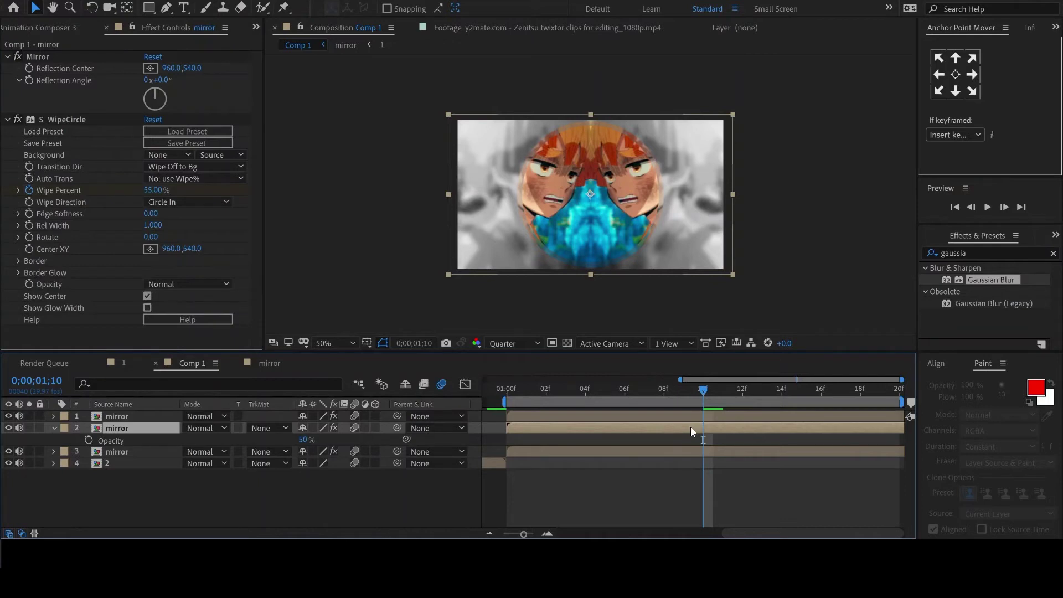
Add a Drop Shadow layer style to the second mirror layer.
{"action": "right_click", "coordinate": [690, 427]}
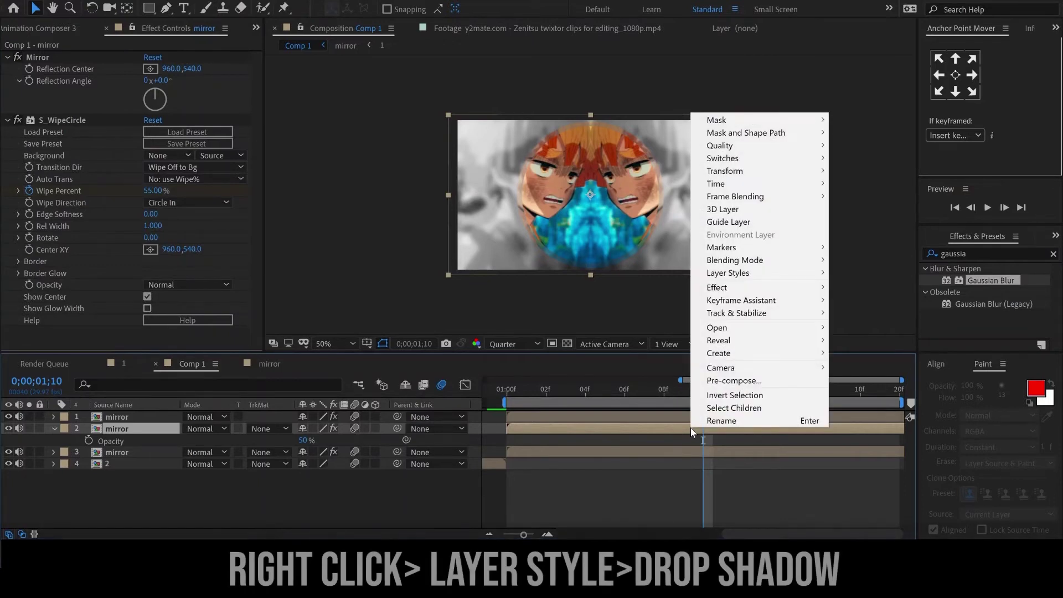
{"action": "mouse_move", "coordinate": [775, 272]}
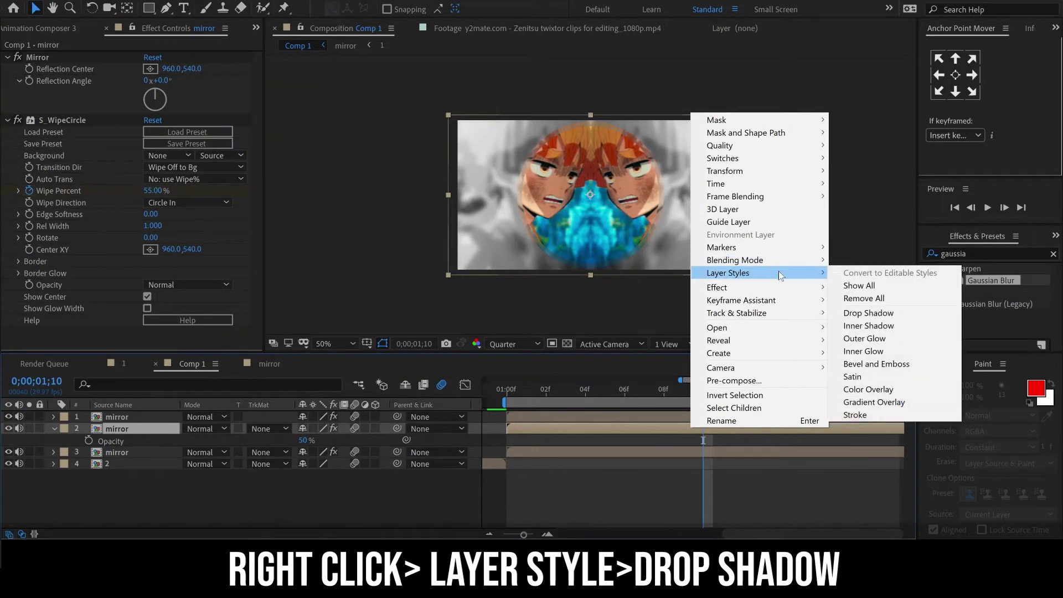
{"action": "left_click", "coordinate": [865, 314]}
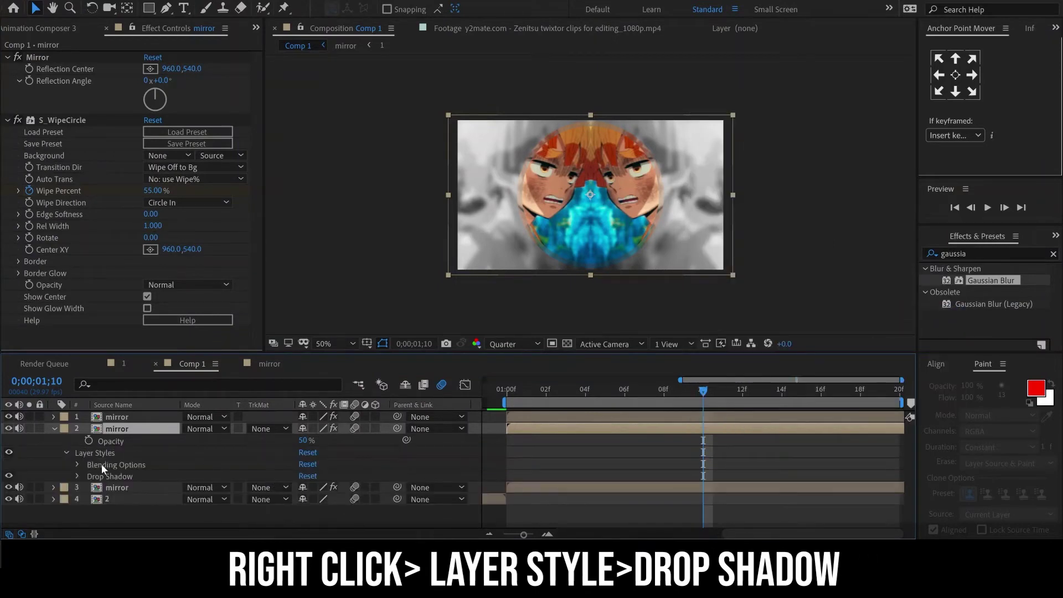
Set the drop shadow Distance to 30 and Size to 12.
{"action": "left_click", "coordinate": [77, 476]}
{"action": "scroll", "coordinate": [153, 486], "scroll_direction": "down", "scroll_amount": 3}
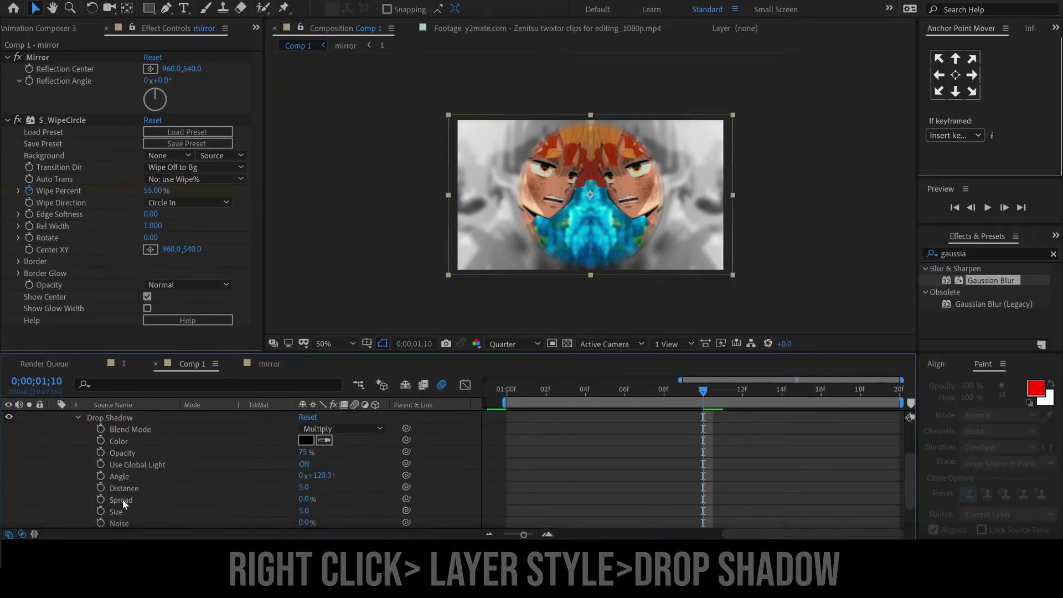
{"action": "left_click", "coordinate": [303, 488]}
{"action": "type", "text": "30"}
{"action": "key", "text": "Return"}
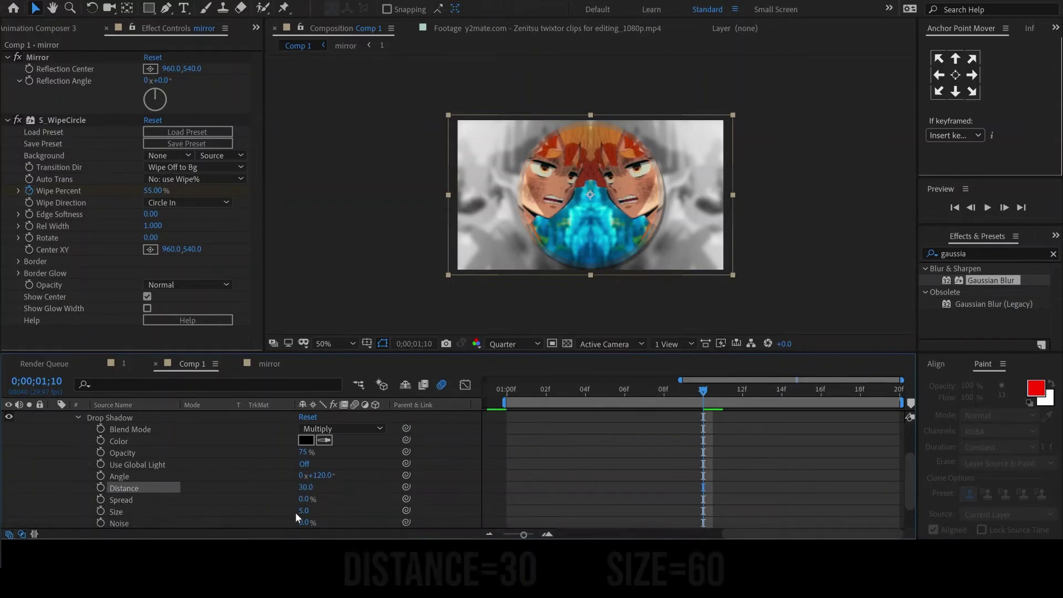
{"action": "left_click_drag", "start_coordinate": [302, 511], "coordinate": [314, 511]}
{"action": "scroll", "coordinate": [51, 411], "scroll_direction": "up", "scroll_amount": 5}
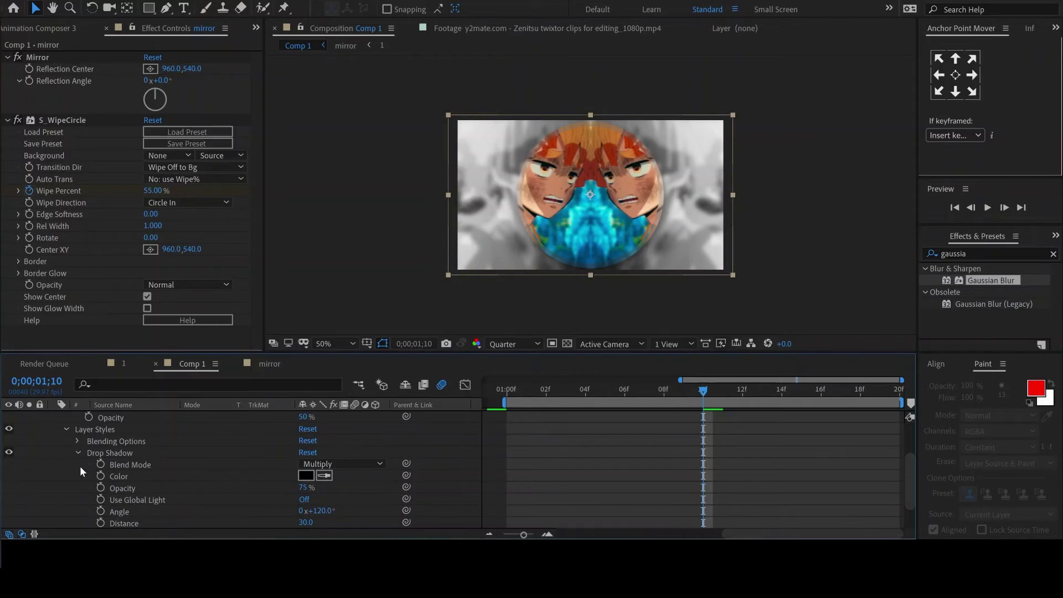
{"action": "left_click", "coordinate": [55, 430]}
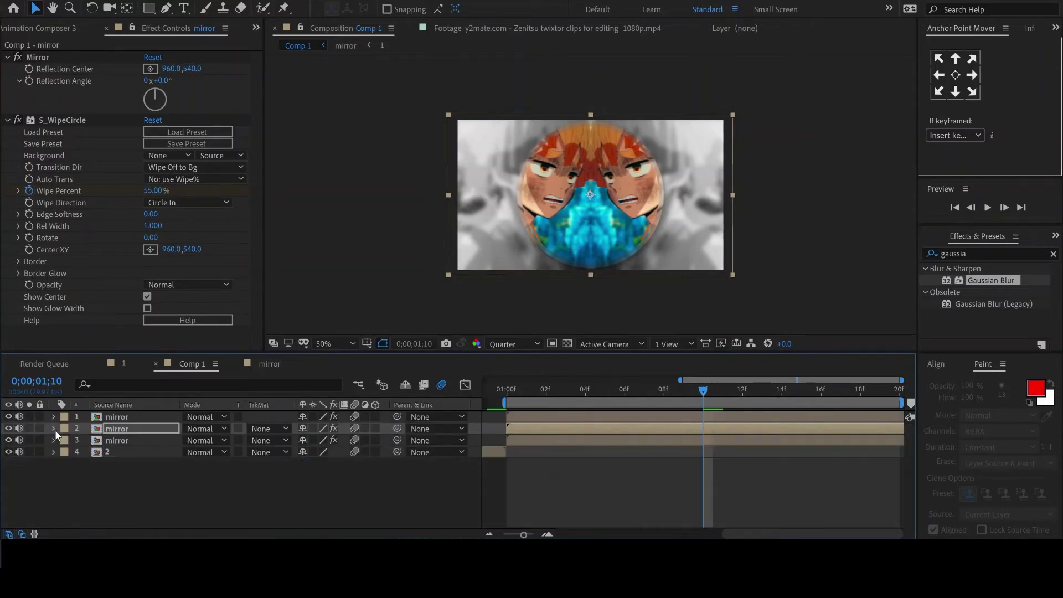
{"action": "key", "text": "Page_Up"}
{"action": "key", "text": "Page_Up"}
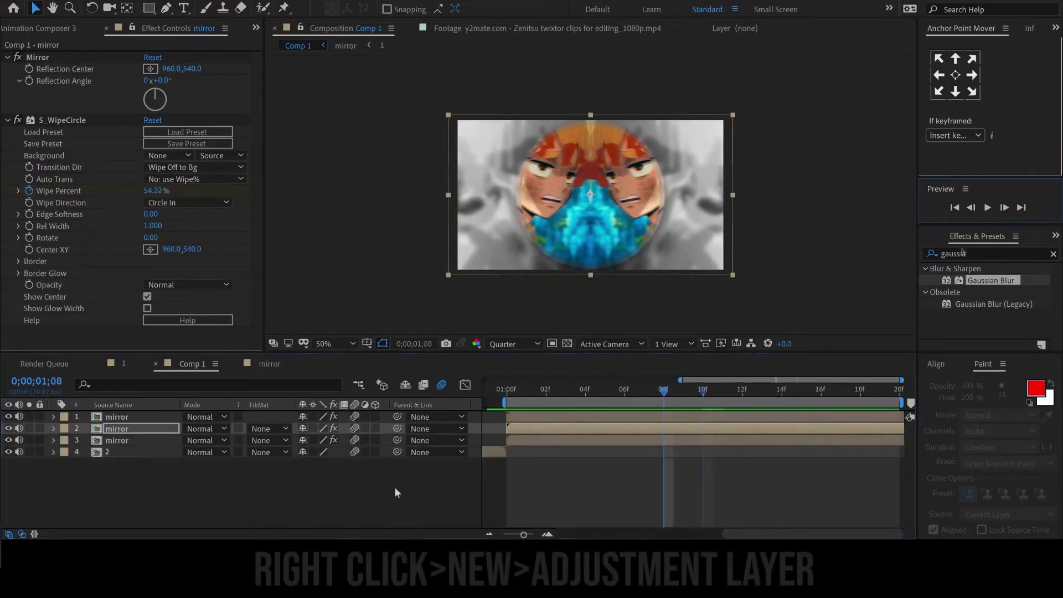
Create a new adjustment layer with Optics Compensation and Reverse Lens Distortion enabled.
{"action": "right_click", "coordinate": [394, 487]}
{"action": "mouse_move", "coordinate": [471, 371]}
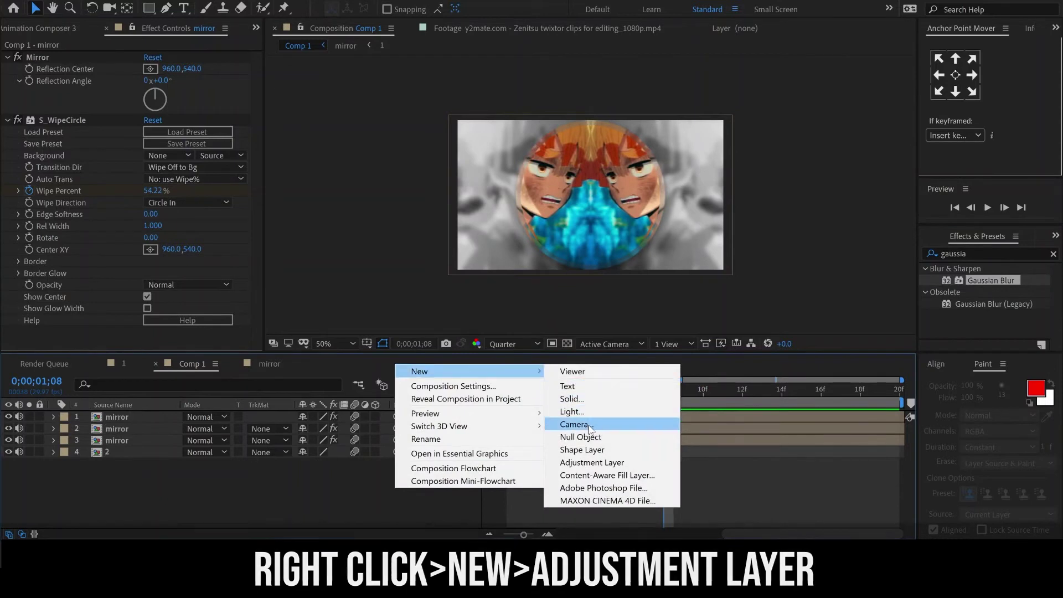
{"action": "left_click", "coordinate": [576, 462]}
{"action": "left_click", "coordinate": [932, 255]}
{"action": "type", "text": "optics"}
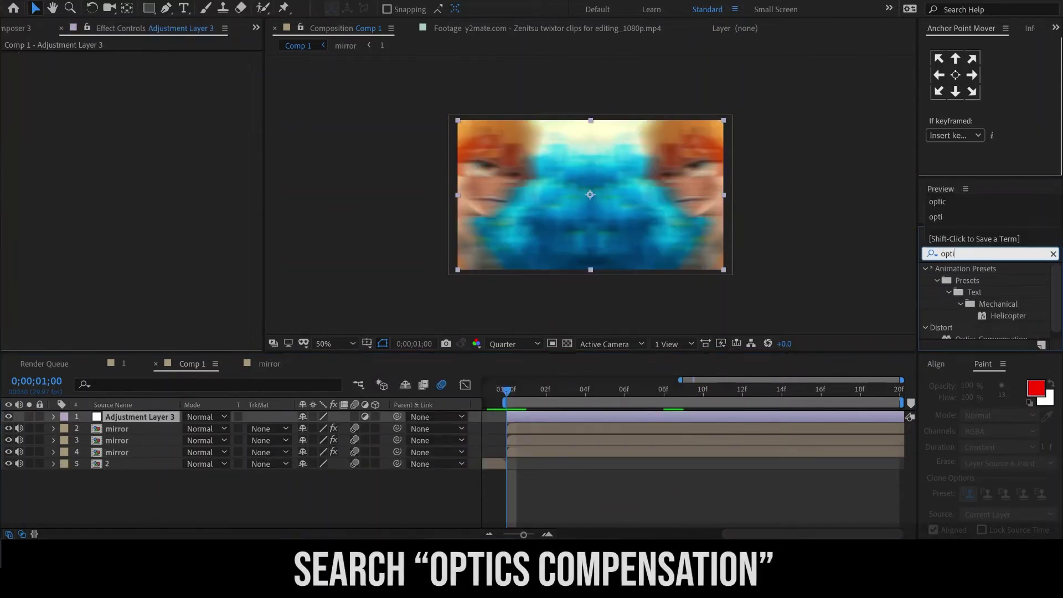
{"action": "double_click", "coordinate": [976, 280]}
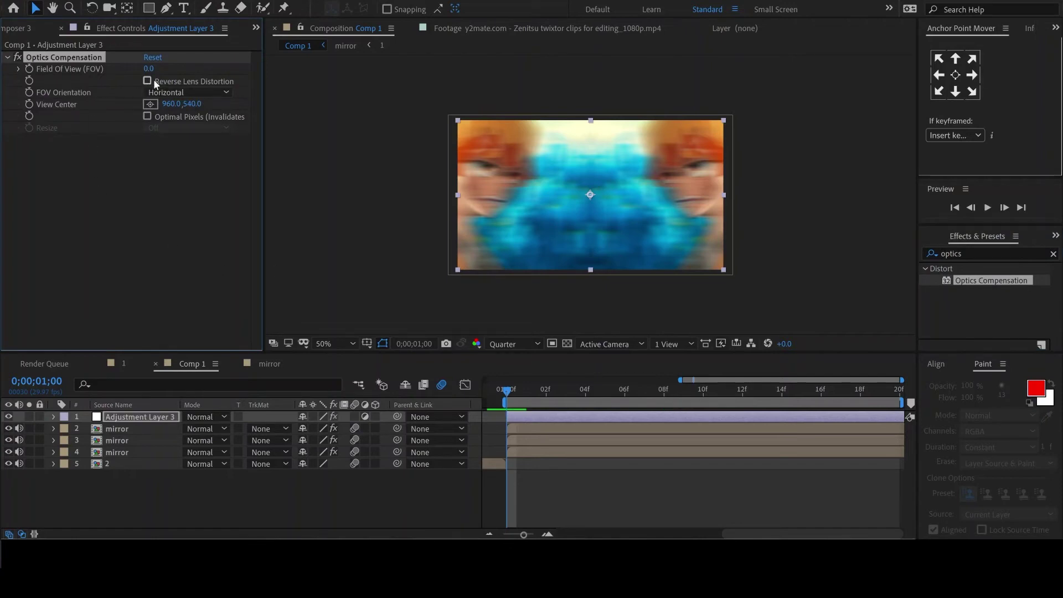
{"action": "left_click", "coordinate": [144, 82]}
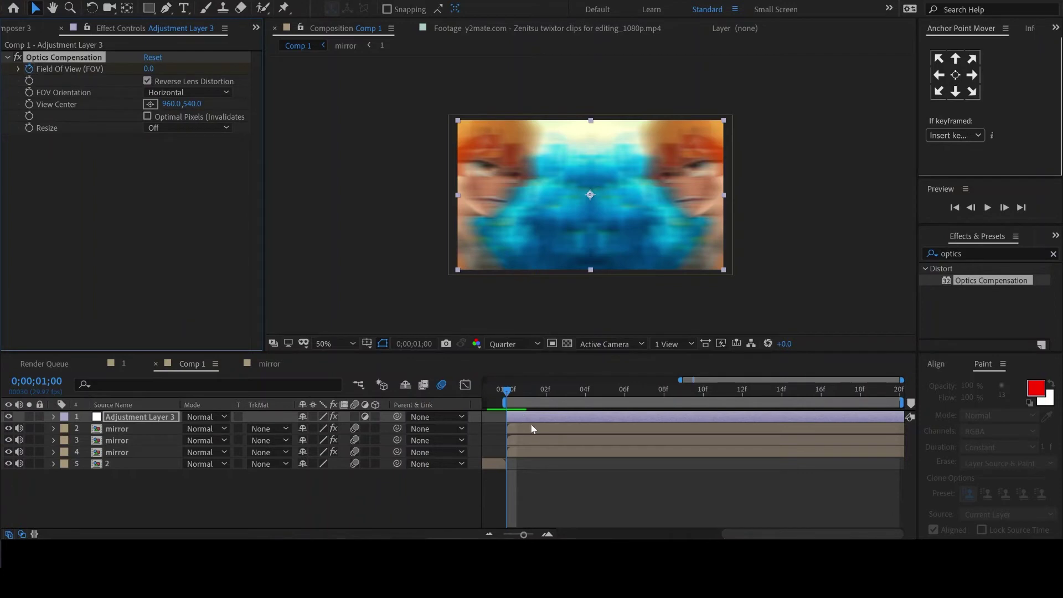
Keyframe Field Of View from 120 down to 0 over ten frames.
{"action": "key", "text": "u"}
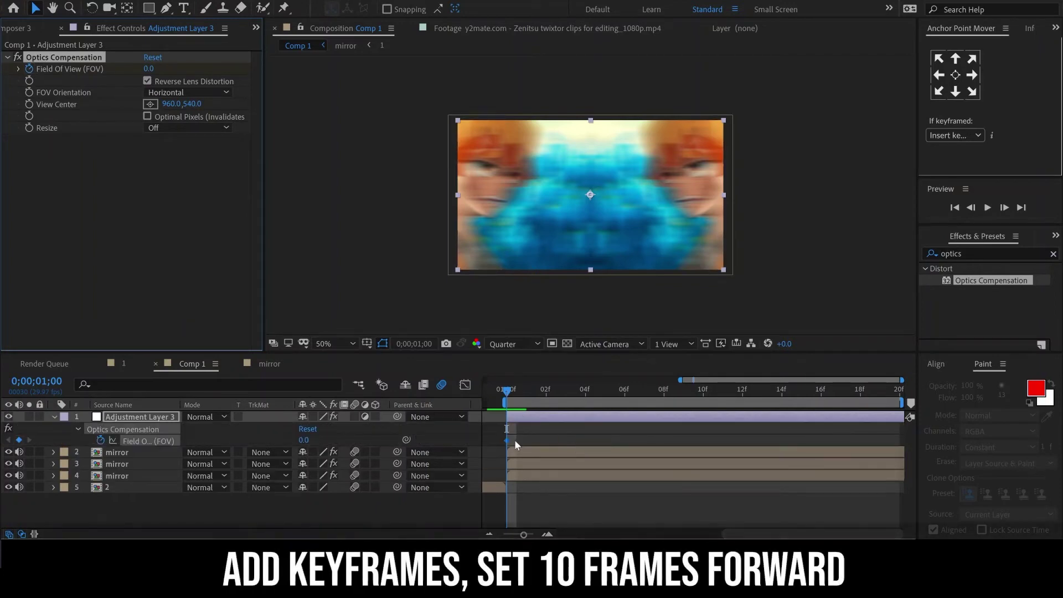
{"action": "left_click_drag", "start_coordinate": [684, 440], "coordinate": [703, 440]}
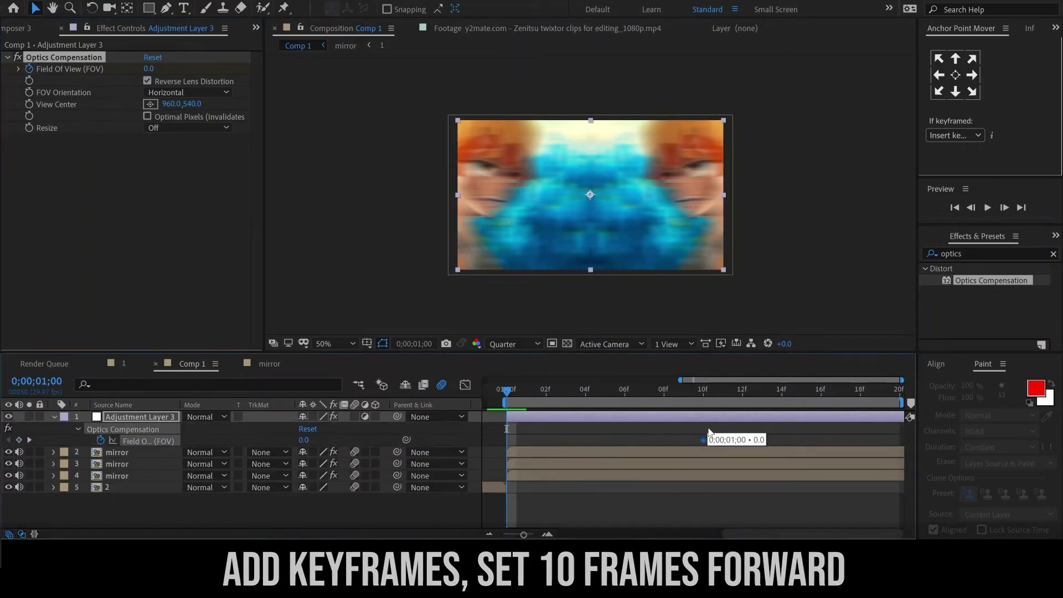
{"action": "left_click", "coordinate": [147, 70]}
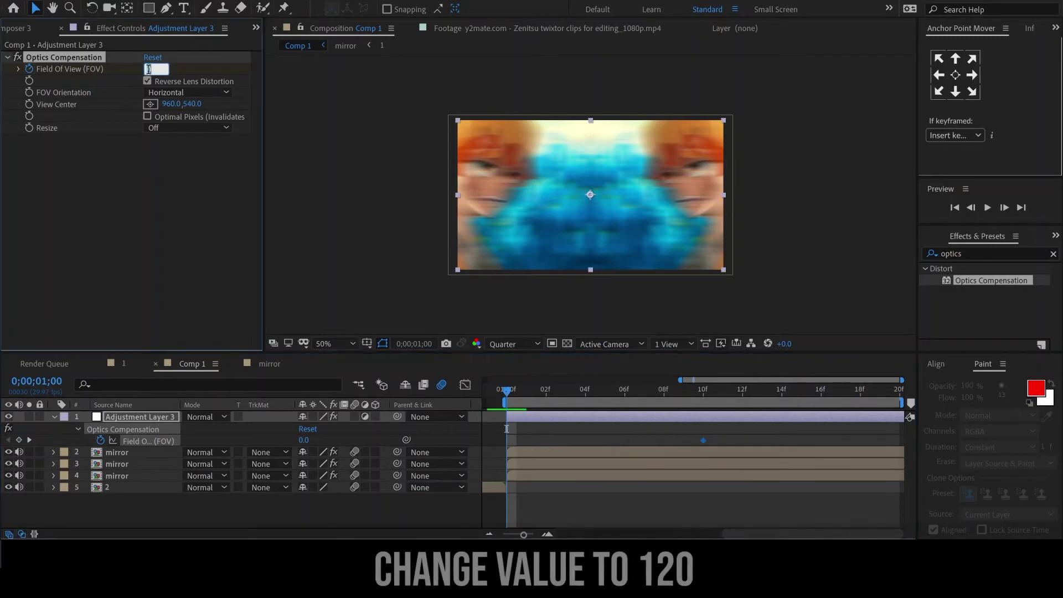
{"action": "type", "text": "120"}
{"action": "key", "text": "Return"}
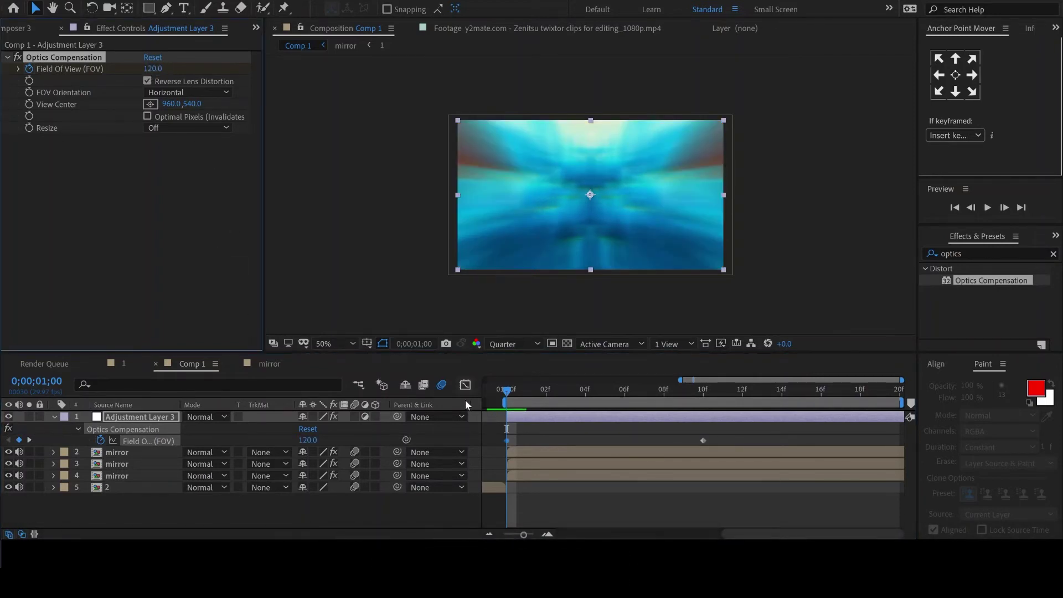
Easy-ease both FOV keyframes with a steep initial drop-off, then preview the transition.
{"action": "left_click", "coordinate": [465, 385]}
{"action": "left_click", "coordinate": [587, 453]}
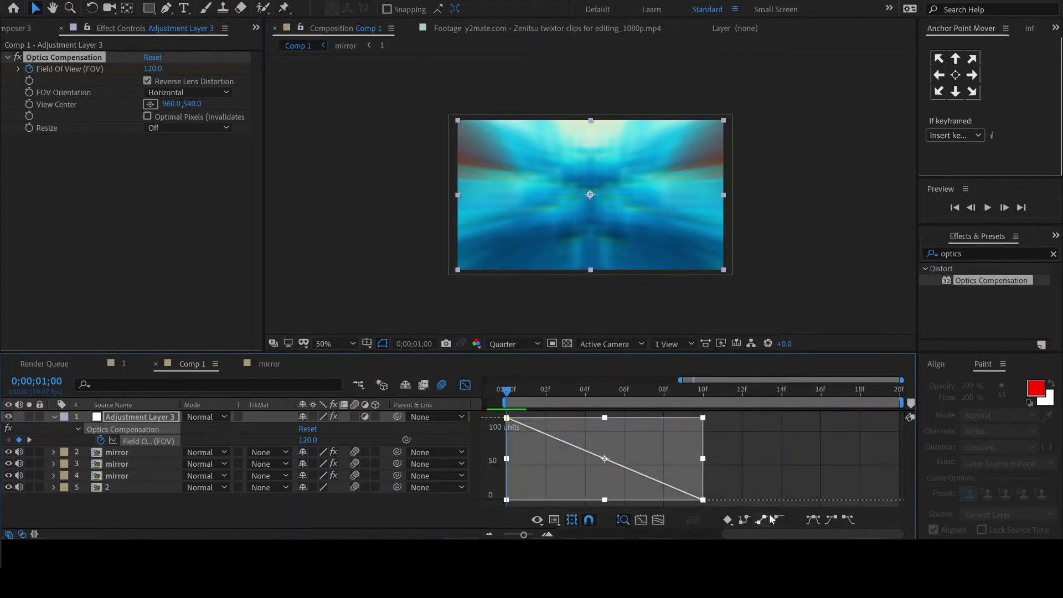
{"action": "left_click", "coordinate": [813, 519]}
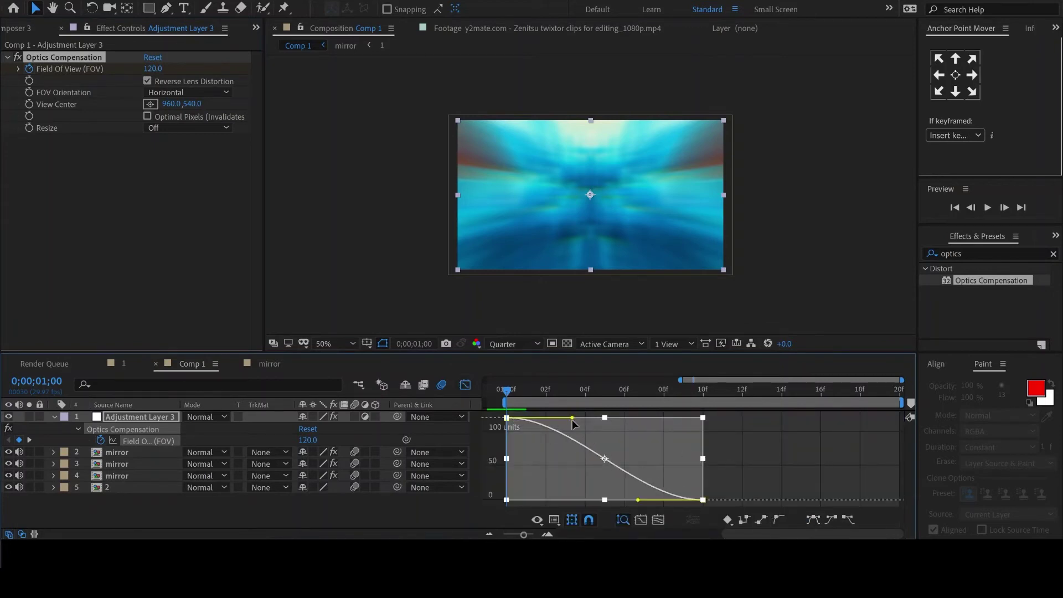
{"action": "left_click_drag", "start_coordinate": [573, 422], "coordinate": [481, 478]}
{"action": "left_click", "coordinate": [465, 385]}
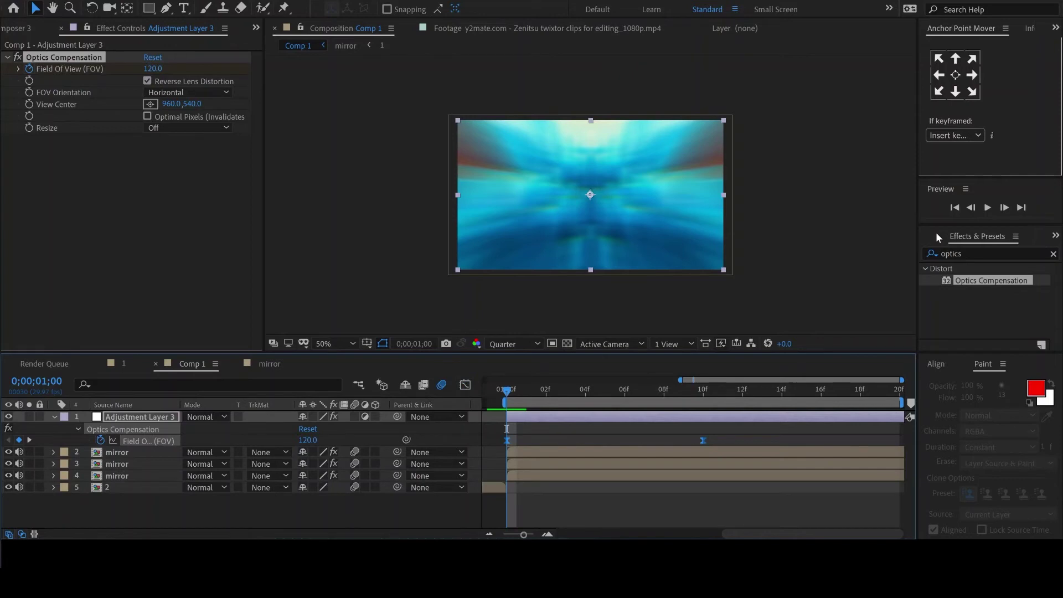
{"action": "left_click", "coordinate": [988, 210]}
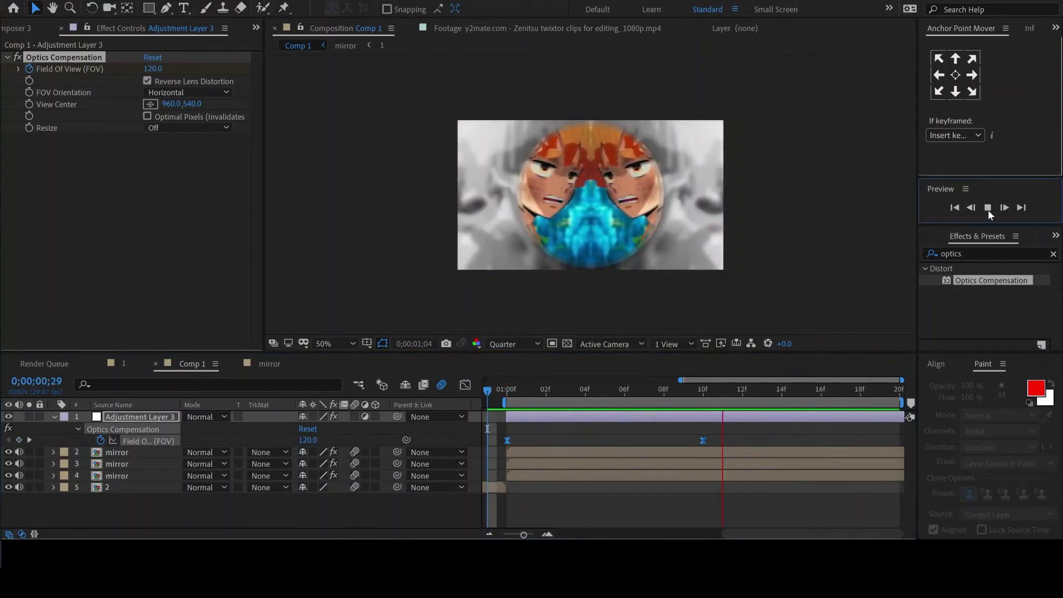
{"action": "left_click", "coordinate": [988, 210]}
{"action": "left_click", "coordinate": [465, 386]}
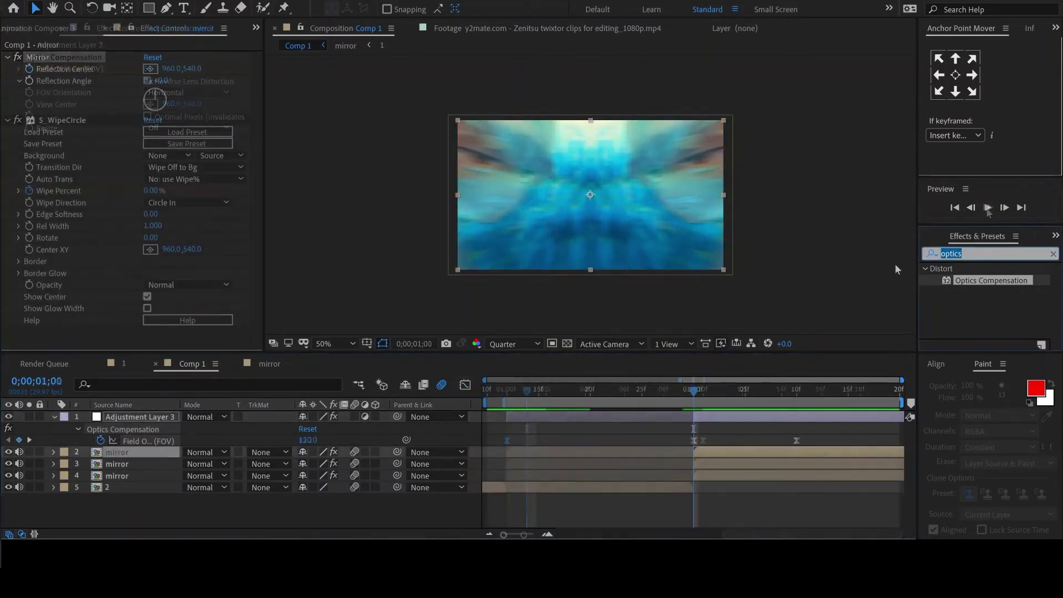
Apply CC Light Sweep to the mirror layer.
{"action": "key", "text": "ctrl+f"}
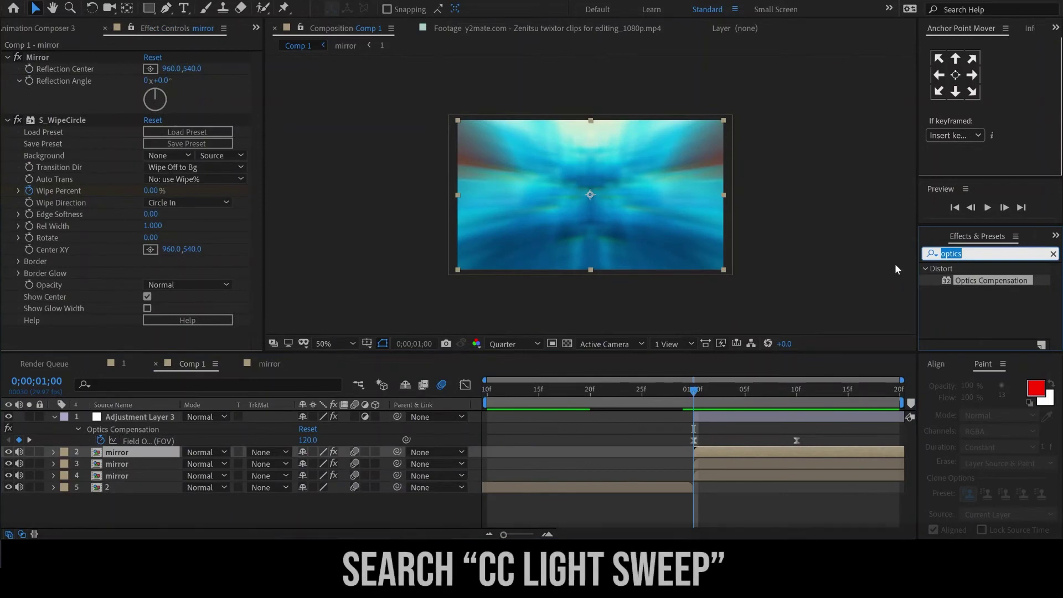
{"action": "type", "text": "sweep"}
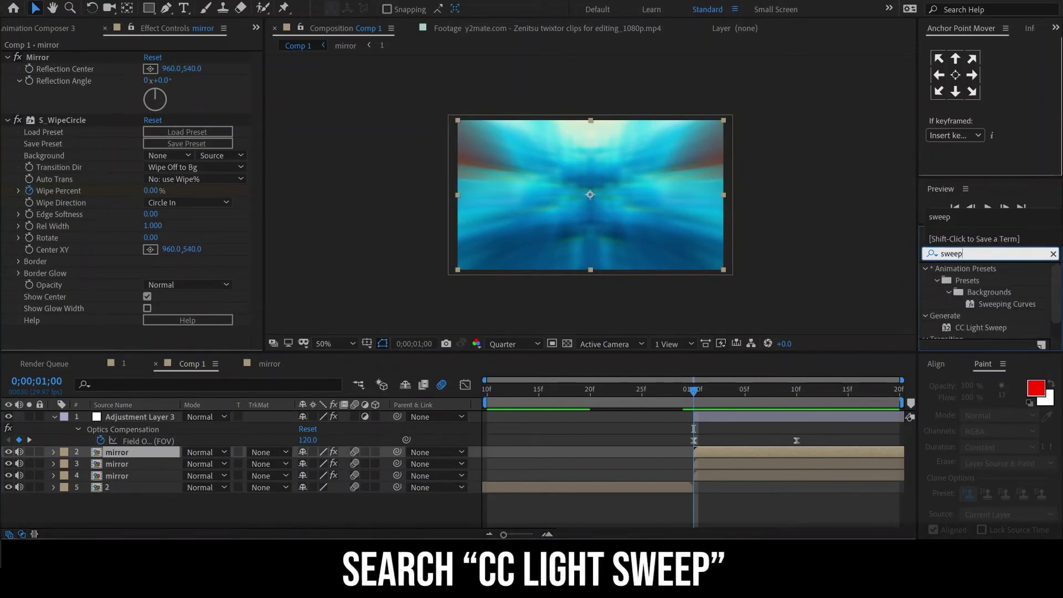
{"action": "double_click", "coordinate": [984, 327]}
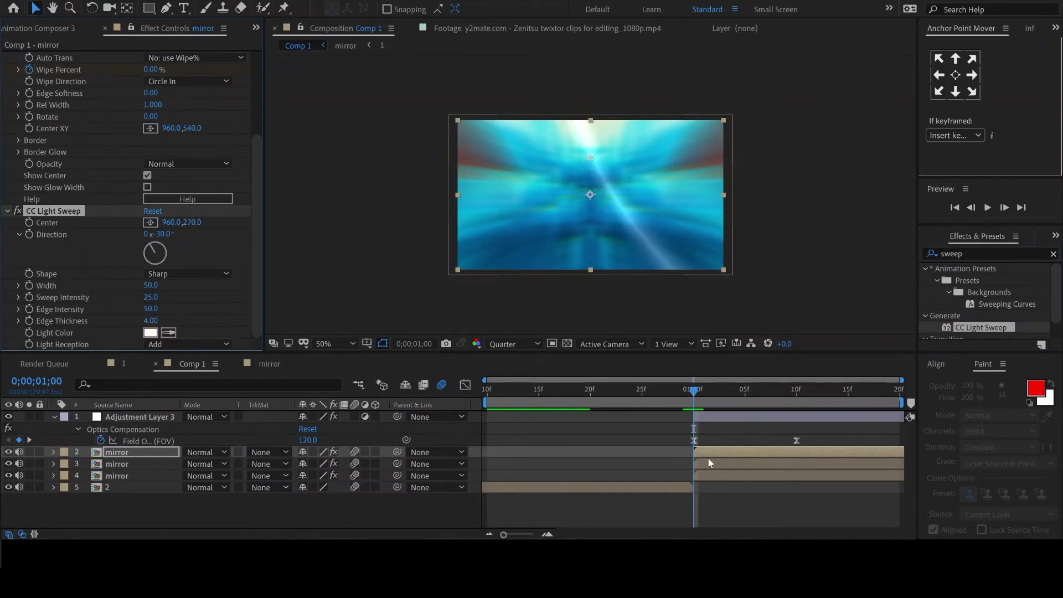
Keyframe the sweep Center from the lower-left corner at 01;00 to the upper right at the last frame.
{"action": "left_click", "coordinate": [29, 221]}
{"action": "left_click_drag", "start_coordinate": [590, 158], "coordinate": [452, 271]}
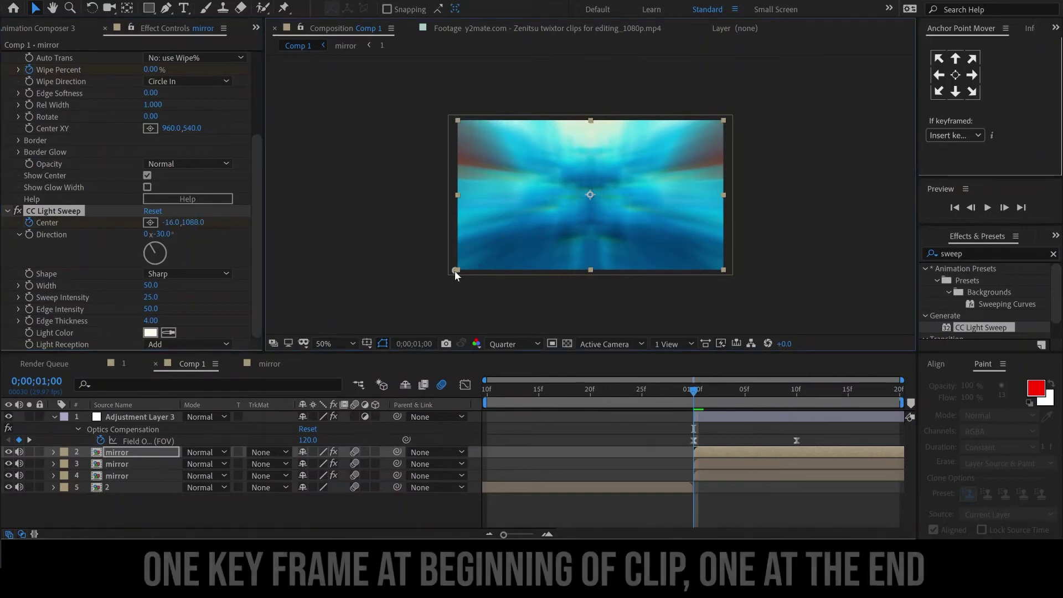
{"action": "left_click", "coordinate": [899, 394]}
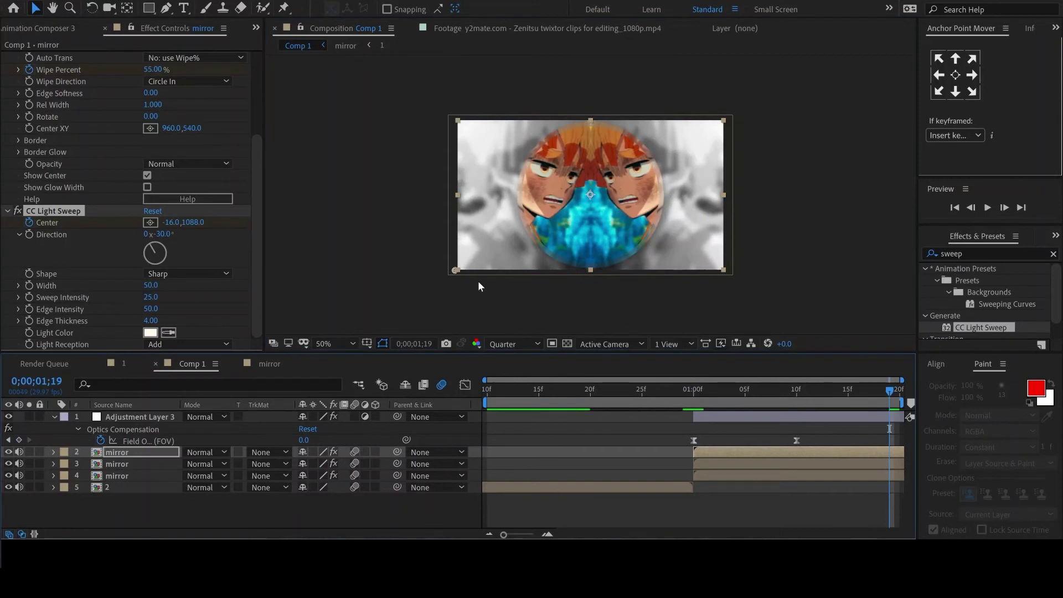
{"action": "left_click_drag", "start_coordinate": [455, 272], "coordinate": [661, 159]}
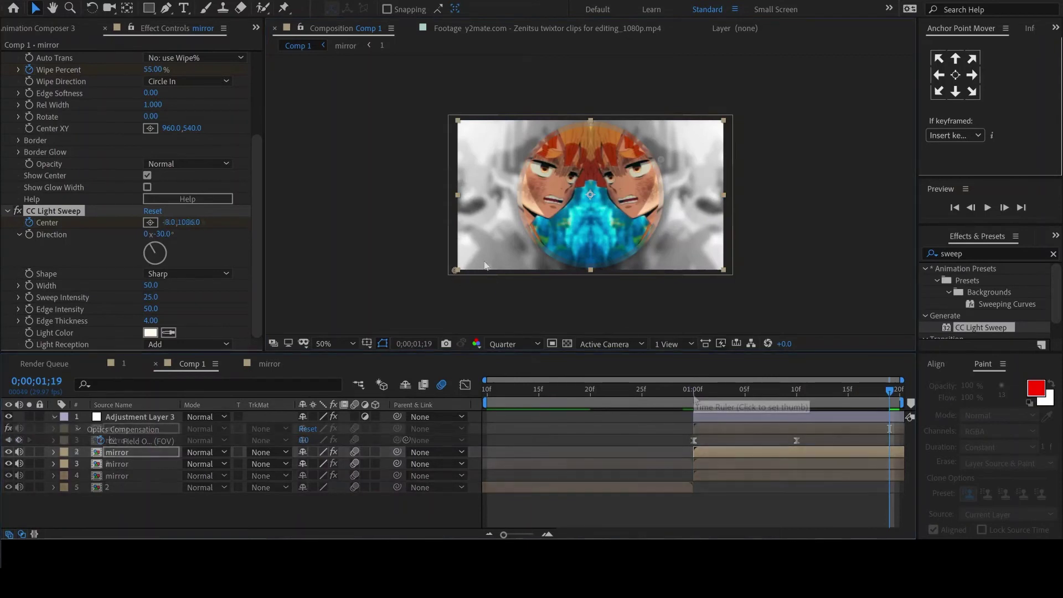
{"action": "left_click", "coordinate": [690, 399]}
{"action": "left_click", "coordinate": [685, 390]}
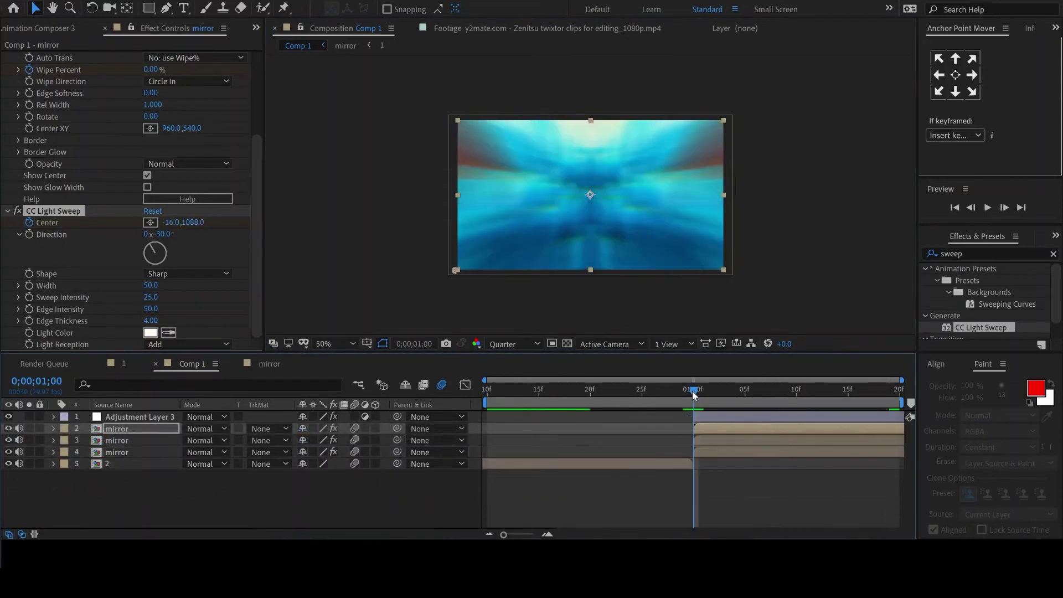
Unlink layer 2's Scale and keyframe its width from 100% to 150%.
{"action": "left_click", "coordinate": [668, 462]}
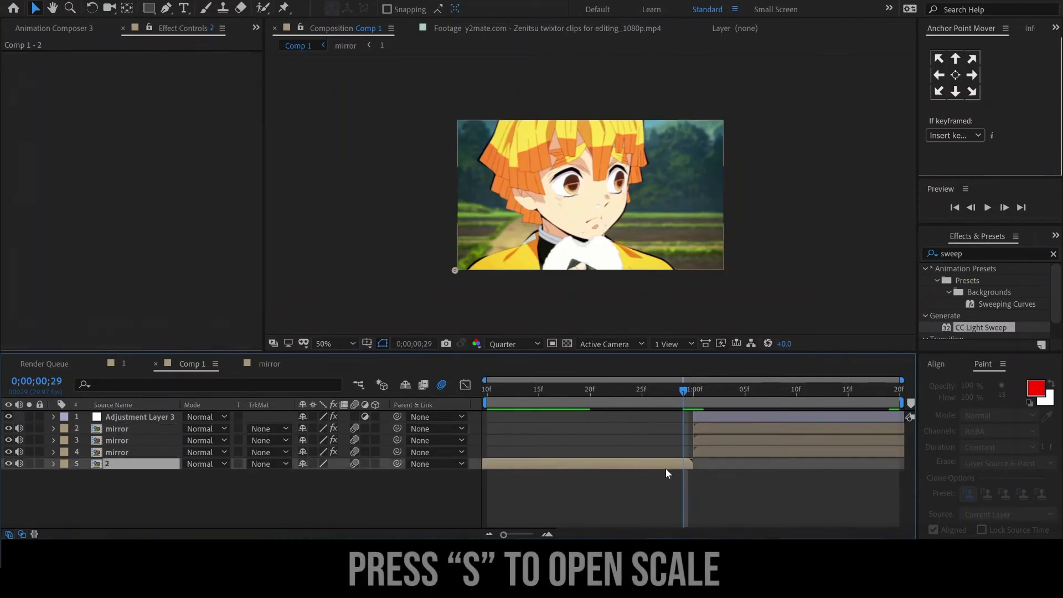
{"action": "key", "text": "s"}
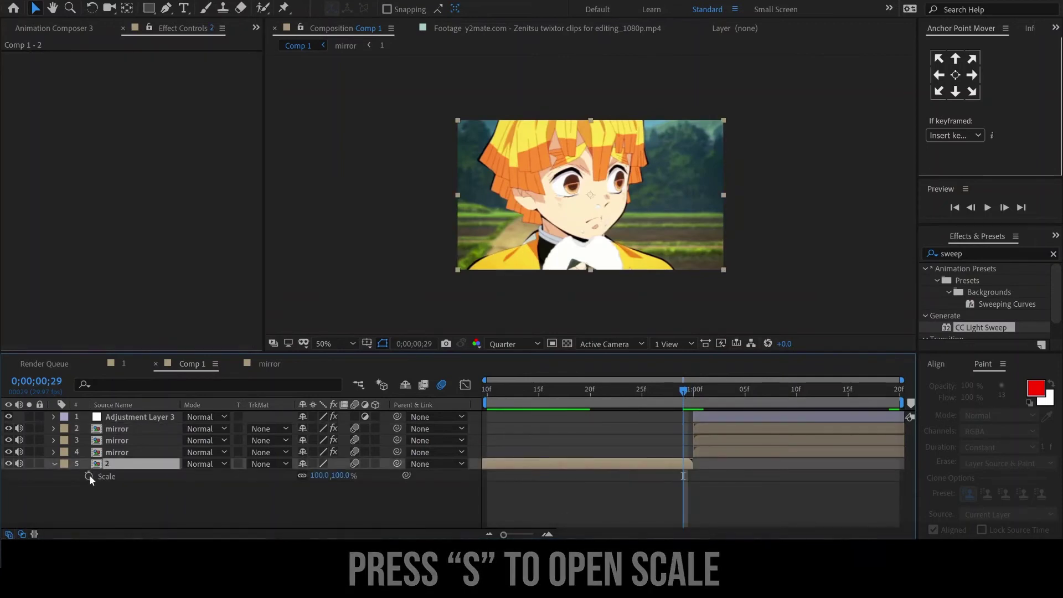
{"action": "left_click", "coordinate": [301, 475]}
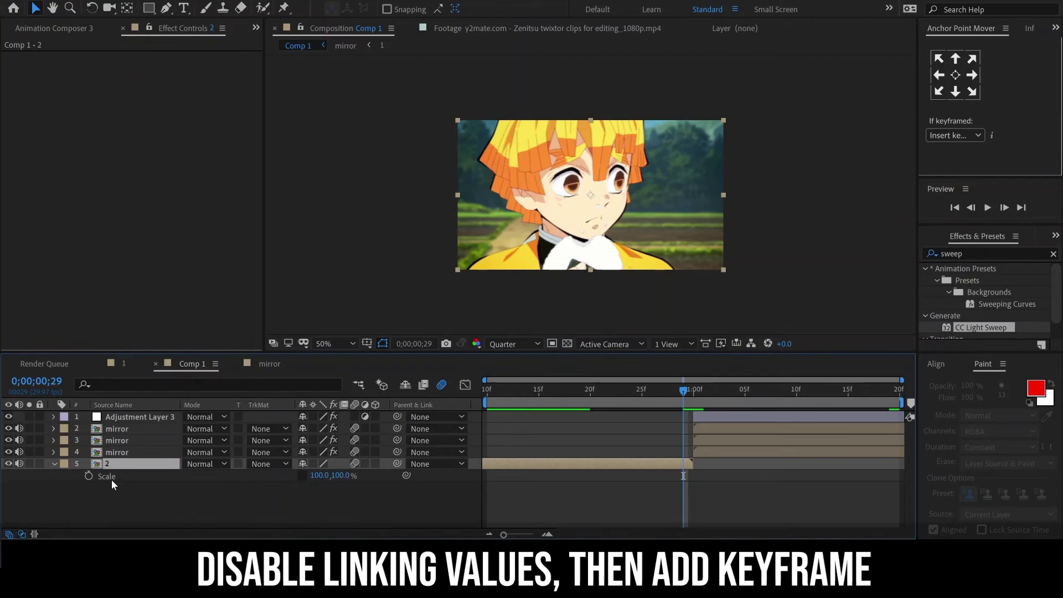
{"action": "left_click", "coordinate": [88, 476]}
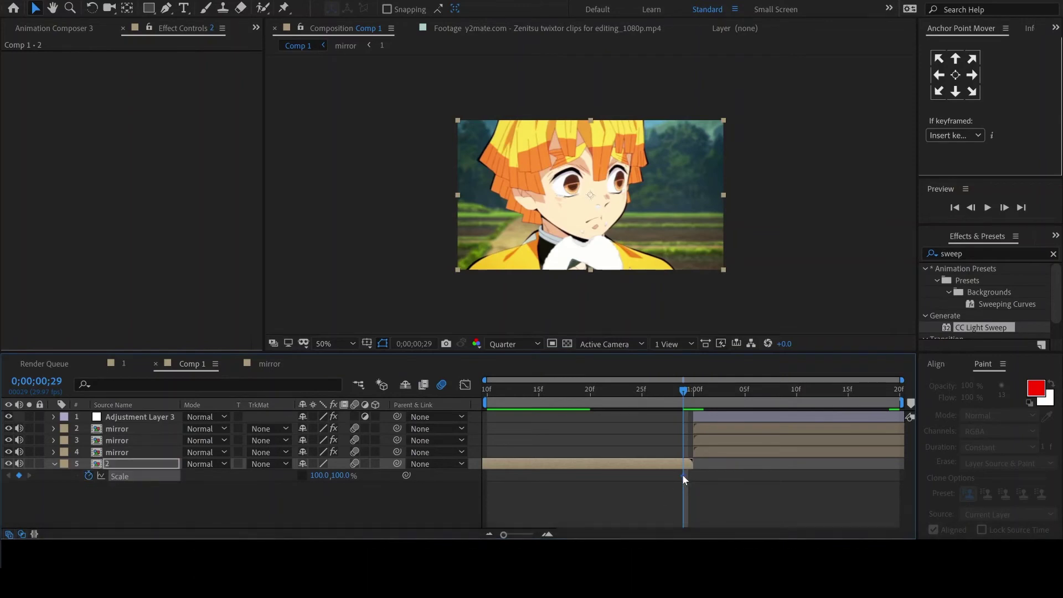
{"action": "left_click_drag", "start_coordinate": [684, 474], "coordinate": [488, 474]}
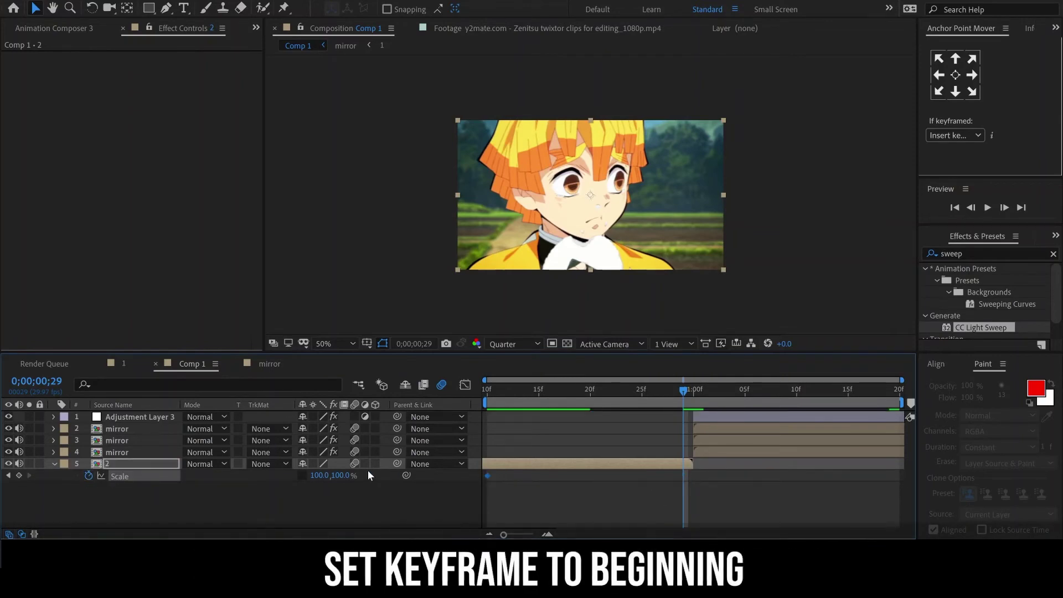
{"action": "left_click", "coordinate": [319, 476]}
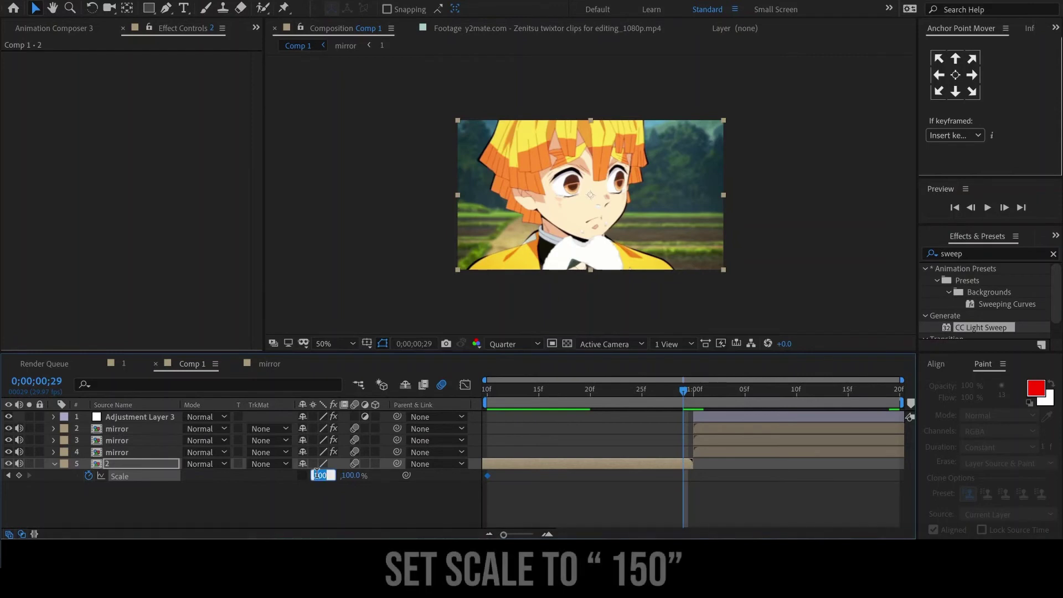
{"action": "type", "text": "15"}
{"action": "key", "text": "Return"}
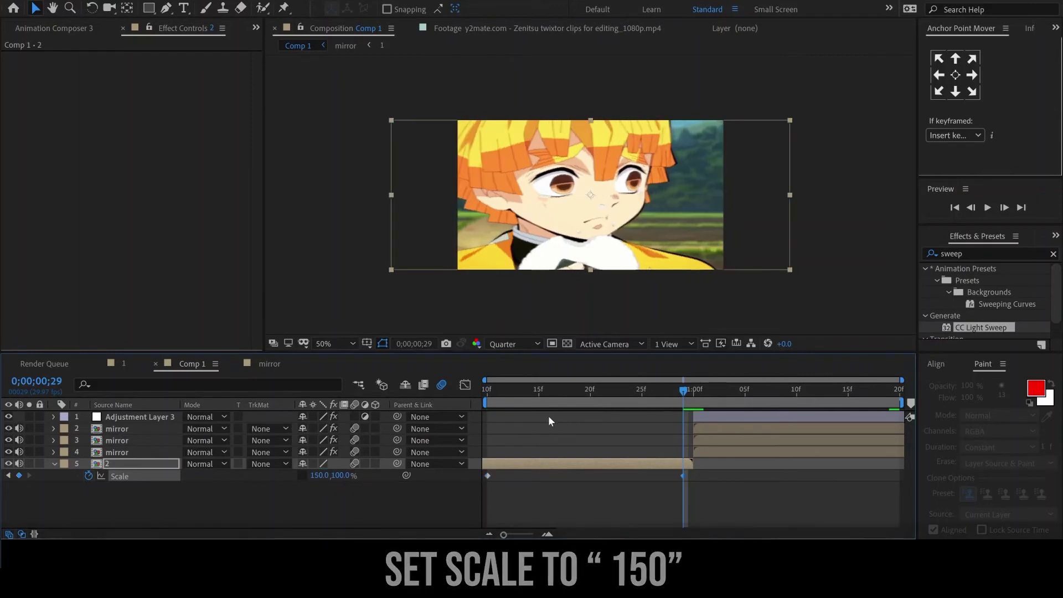
Easy-ease the Scale keyframes with a steep rise, moving the 150% key to the clip's end.
{"action": "key", "text": "shift+F3"}
{"action": "left_click", "coordinate": [631, 440]}
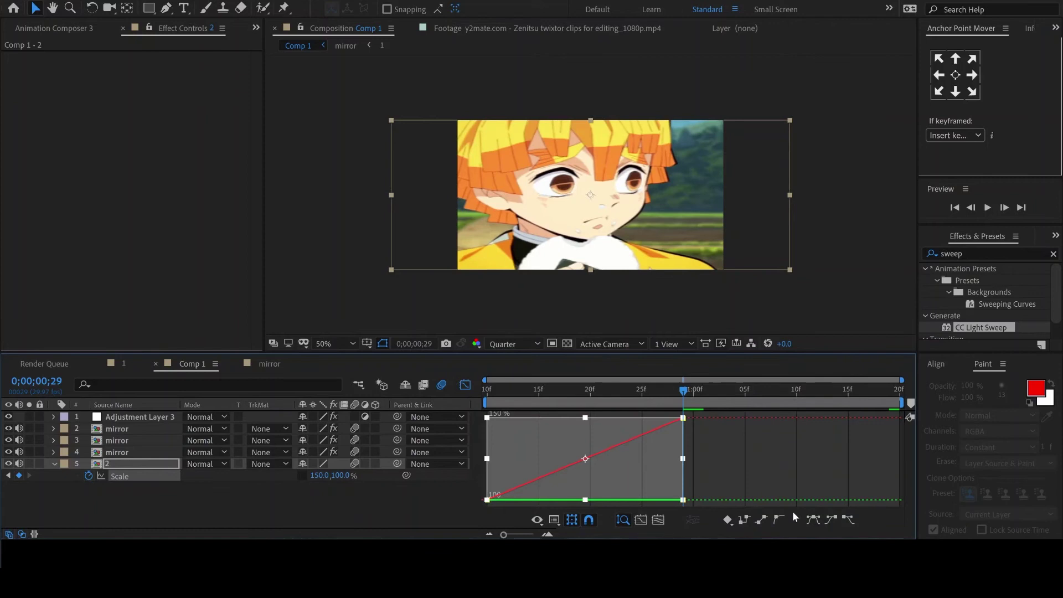
{"action": "left_click", "coordinate": [811, 519]}
{"action": "left_click_drag", "start_coordinate": [675, 488], "coordinate": [680, 494]}
{"action": "left_click", "coordinate": [465, 385]}
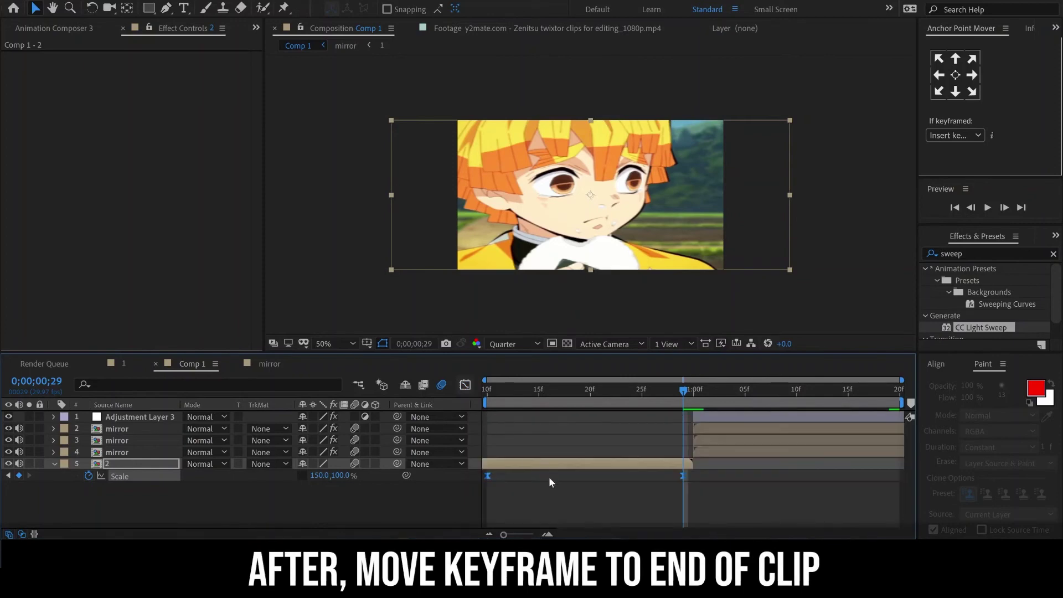
{"action": "left_click_drag", "start_coordinate": [683, 475], "coordinate": [693, 475]}
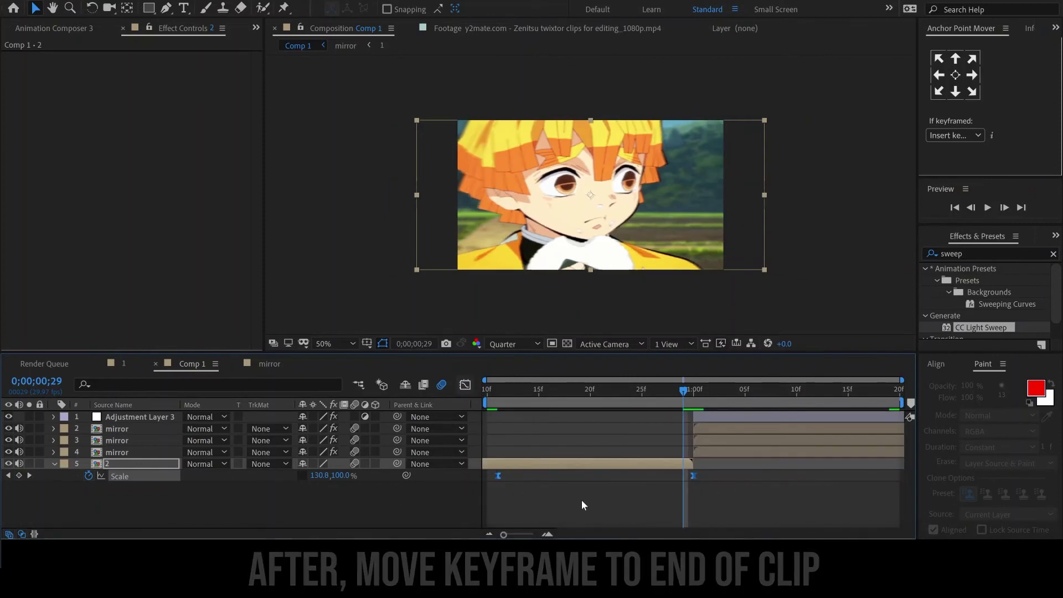
{"action": "left_click", "coordinate": [489, 476]}
{"action": "key", "text": "space"}
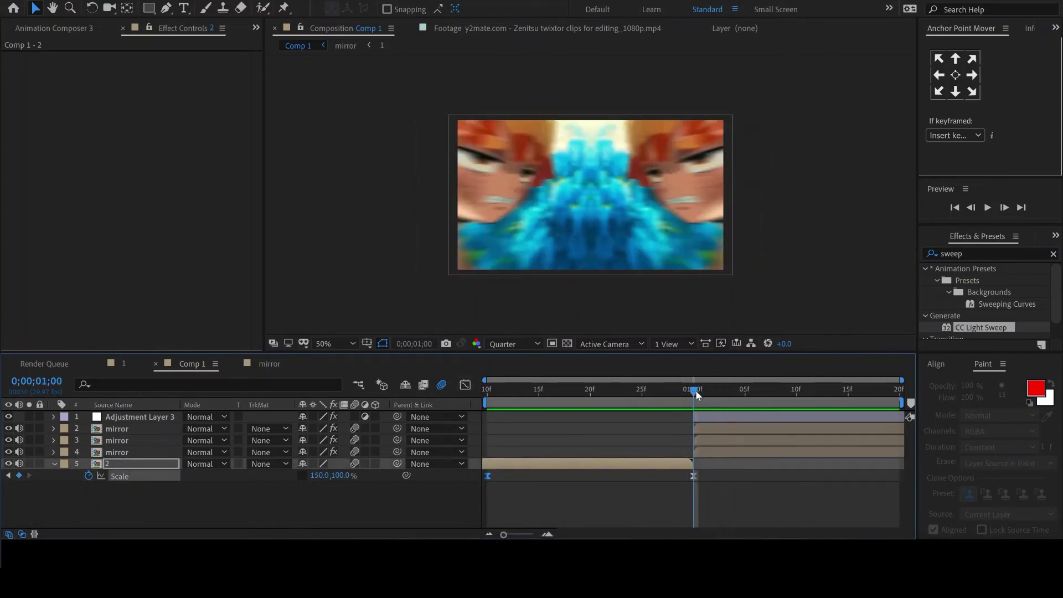
Add a new adjustment layer, split it at the cut, and move one part to the top.
{"action": "right_click", "coordinate": [394, 517]}
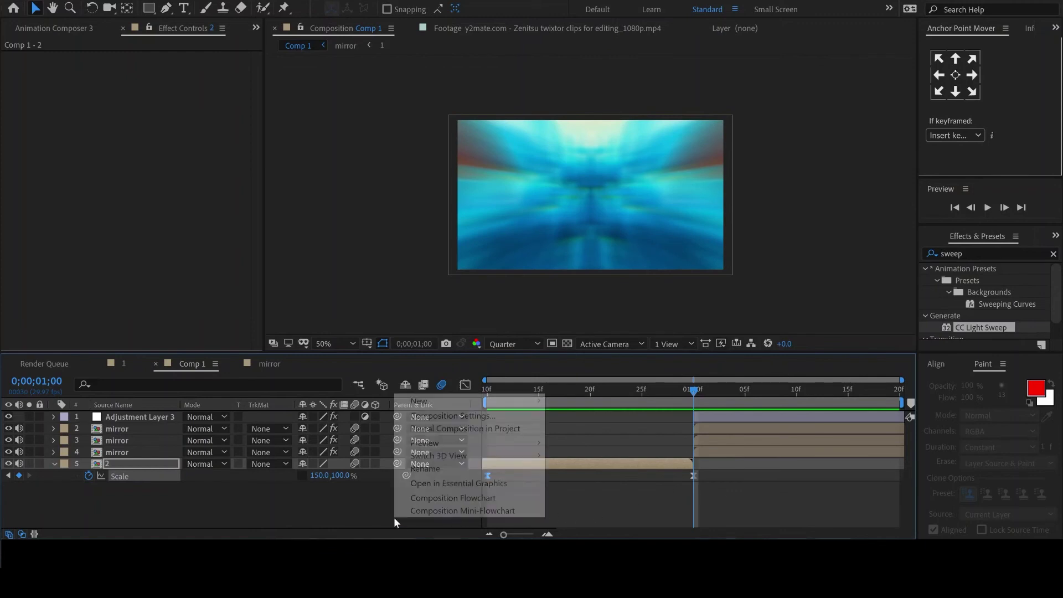
{"action": "mouse_move", "coordinate": [453, 408]}
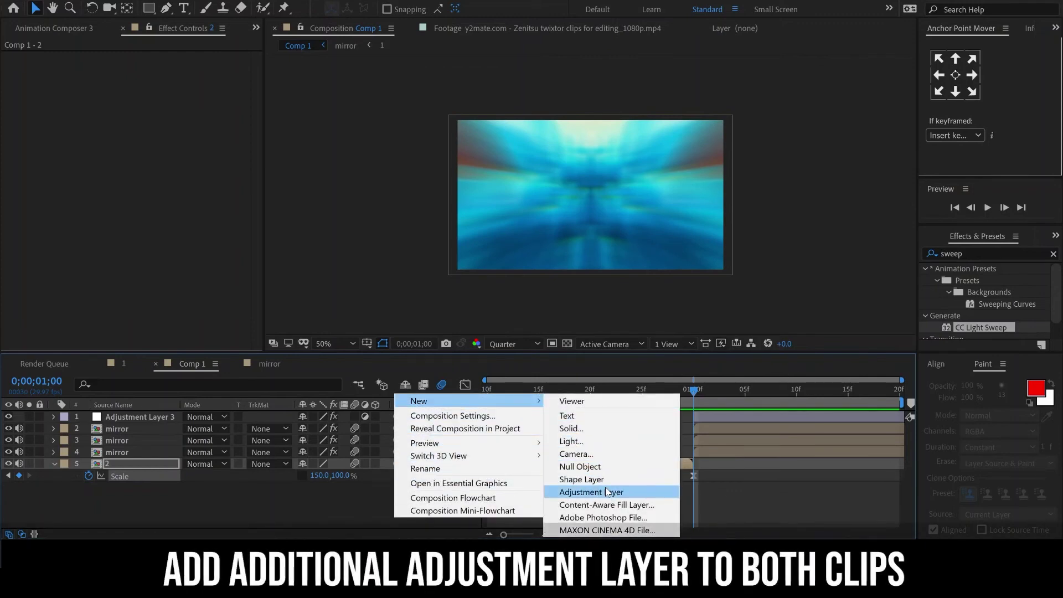
{"action": "left_click", "coordinate": [592, 492]}
{"action": "key", "text": "ctrl+shift+d"}
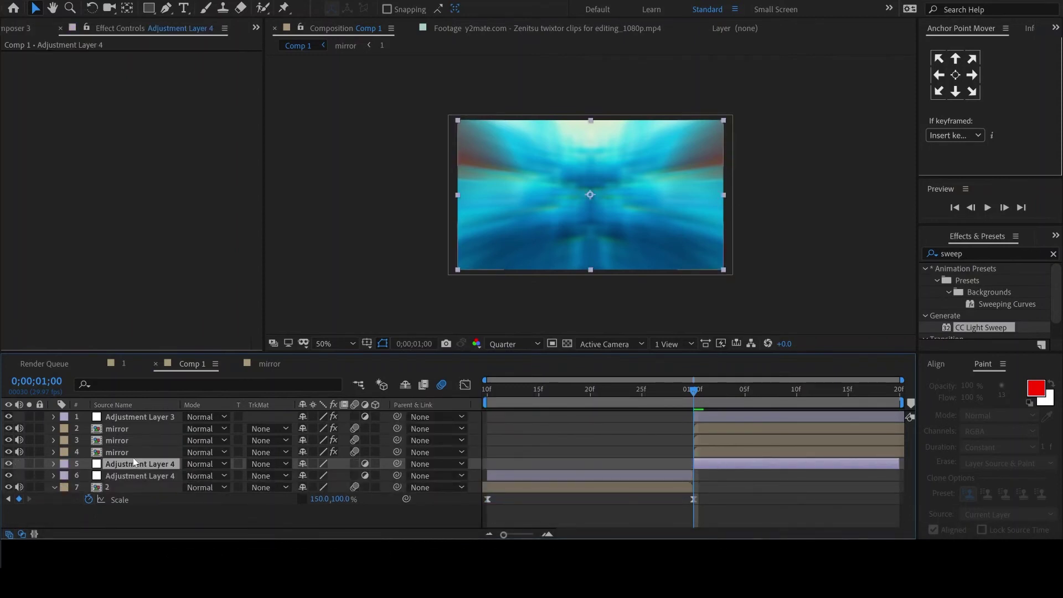
{"action": "left_click_drag", "start_coordinate": [133, 460], "coordinate": [138, 414]}
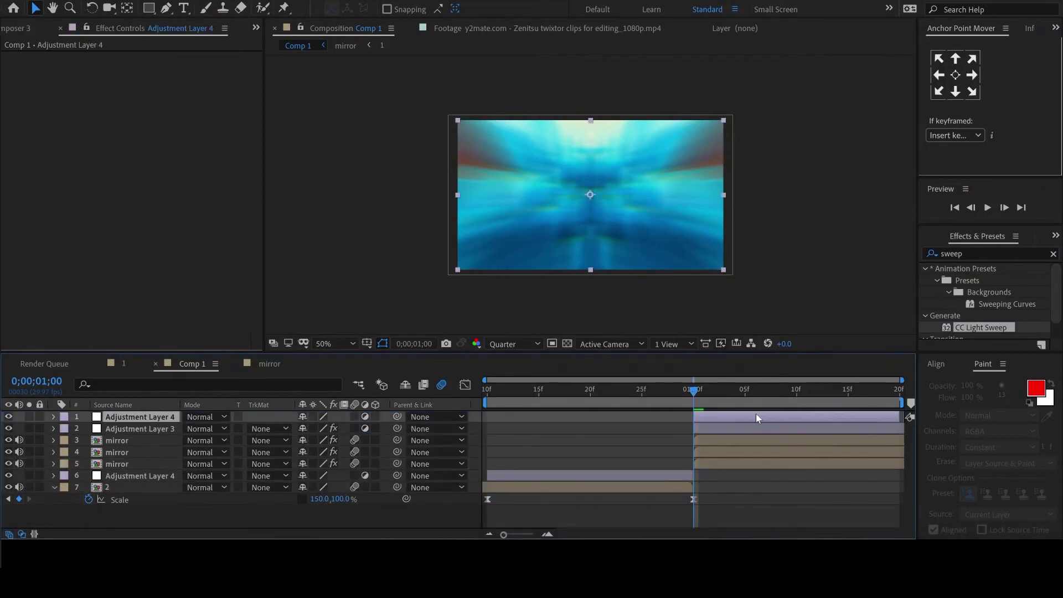
Apply Brightness & Contrast to the top adjustment layer.
{"action": "left_click", "coordinate": [973, 255]}
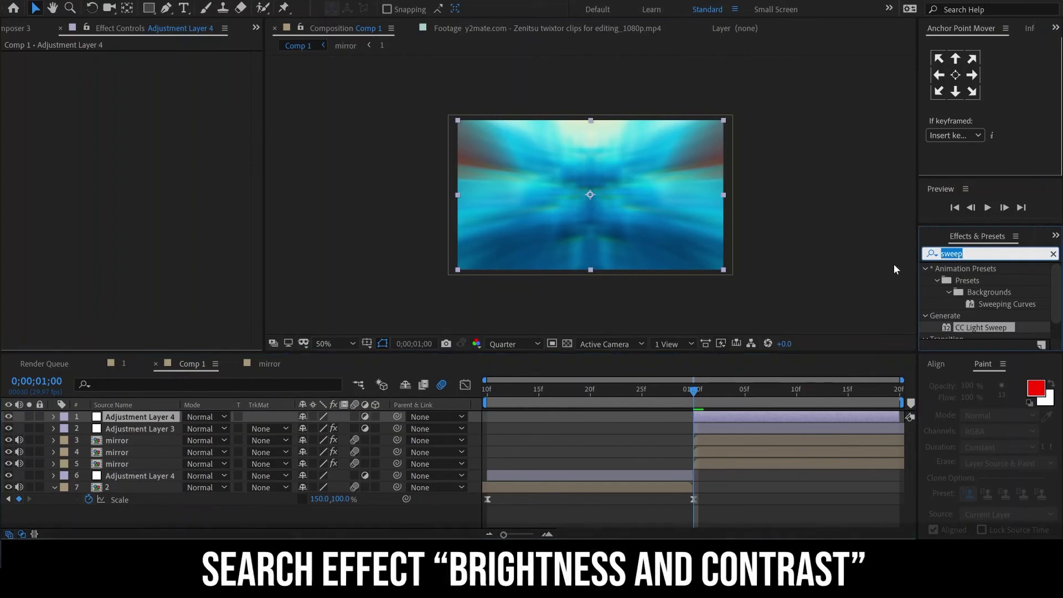
{"action": "type", "text": "brigh"}
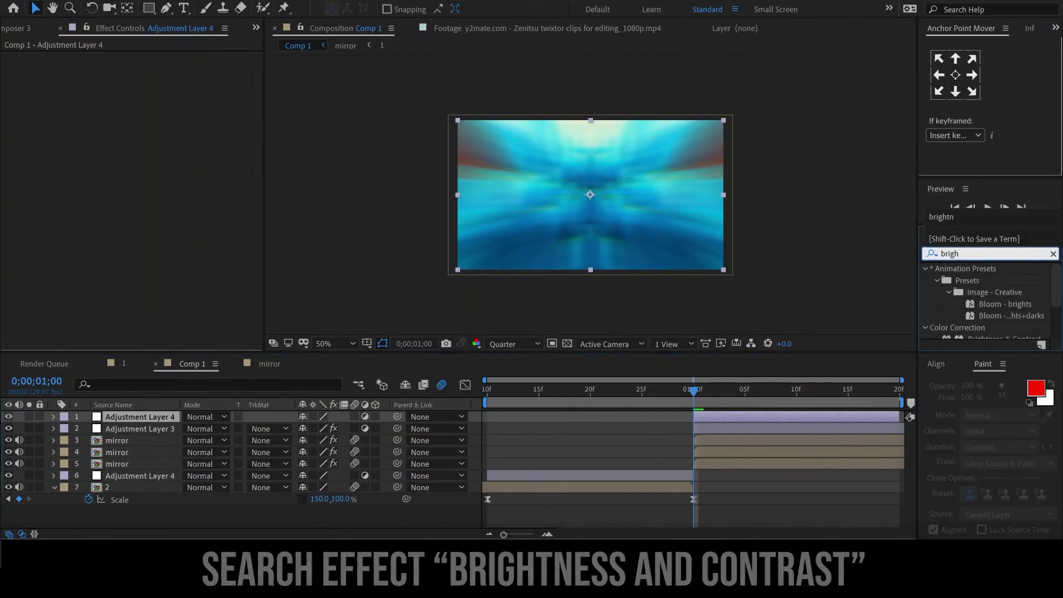
{"action": "type", "text": "t"}
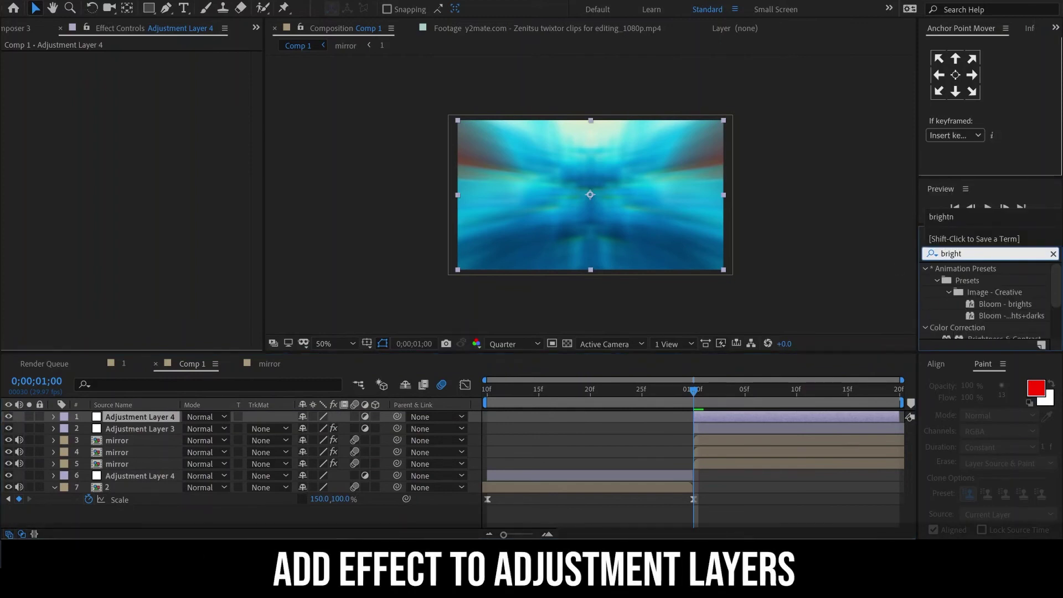
{"action": "type", "text": "ne"}
{"action": "left_click_drag", "start_coordinate": [1003, 280], "coordinate": [36, 80]}
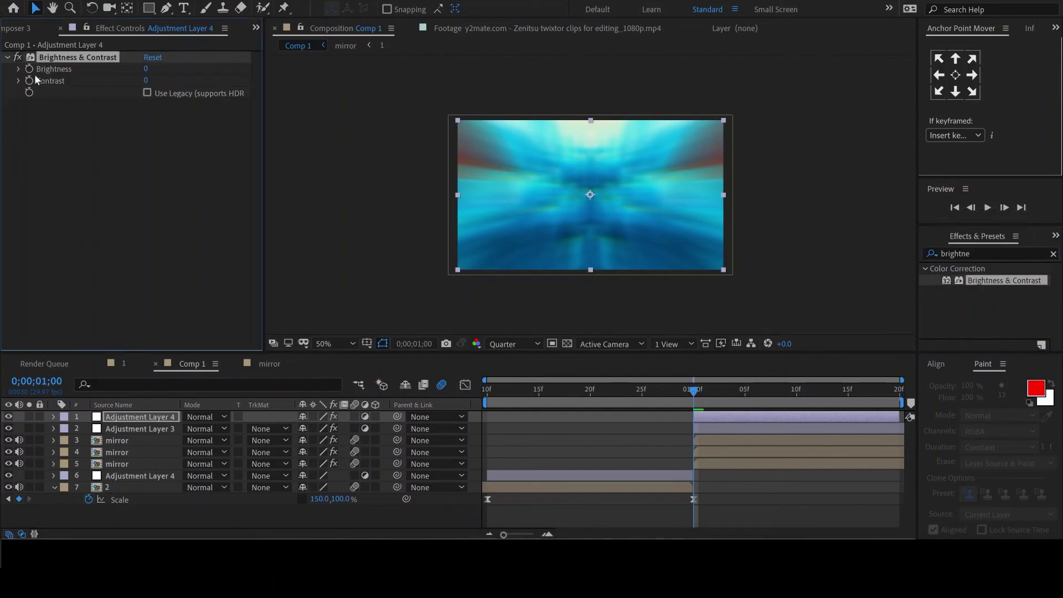
Keyframe Brightness from 50 at the cut down to 0 with a steep eased drop-off.
{"action": "key", "text": "u"}
{"action": "left_click_drag", "start_coordinate": [694, 441], "coordinate": [900, 443]}
{"action": "left_click", "coordinate": [141, 67]}
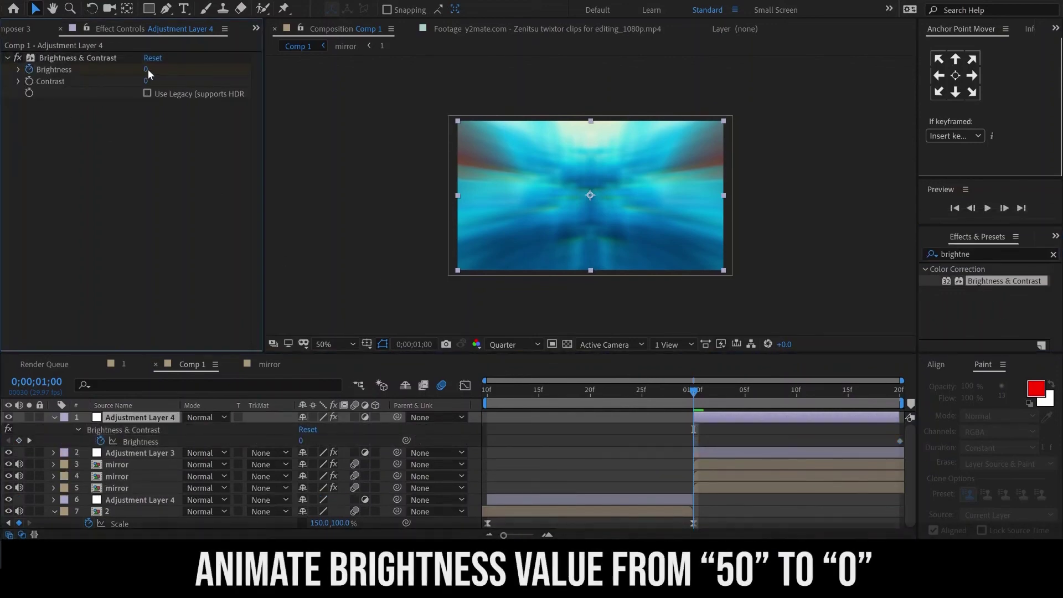
{"action": "left_click", "coordinate": [145, 69]}
{"action": "type", "text": "5"}
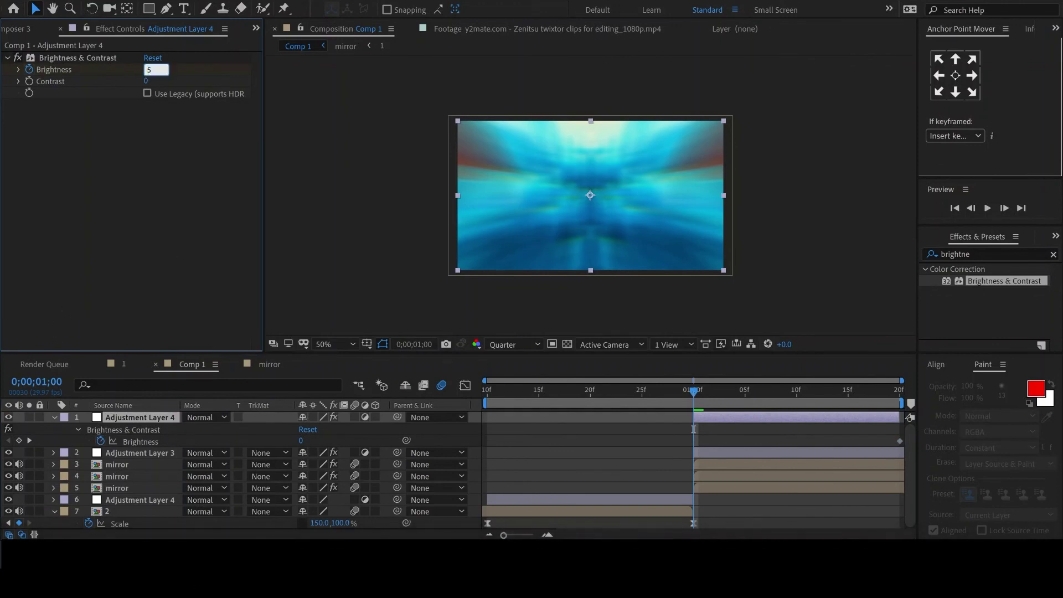
{"action": "type", "text": "0"}
{"action": "key", "text": "Return"}
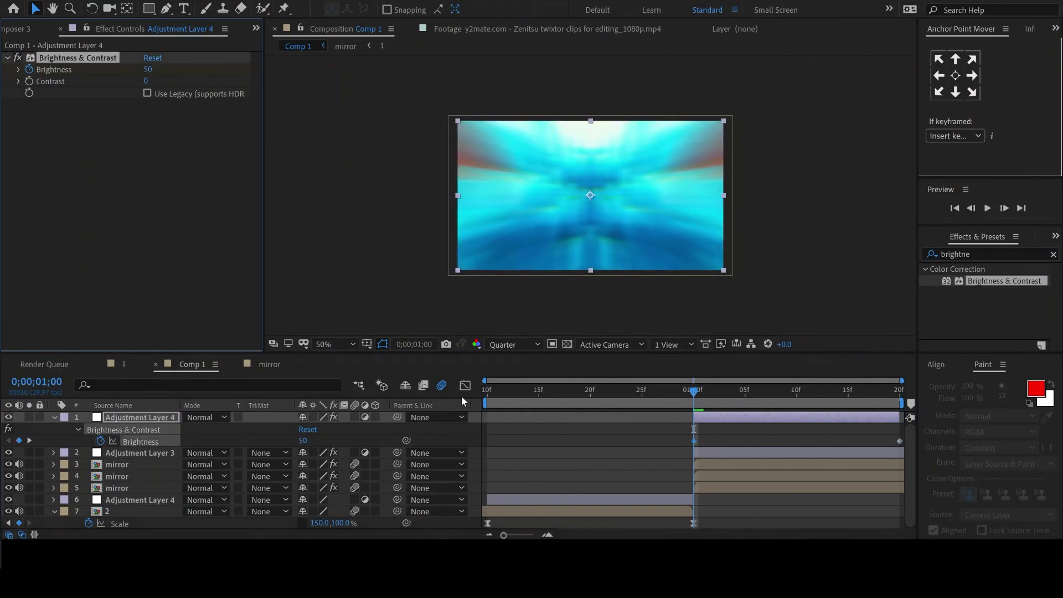
{"action": "left_click", "coordinate": [571, 467]}
{"action": "key", "text": "shift+F3"}
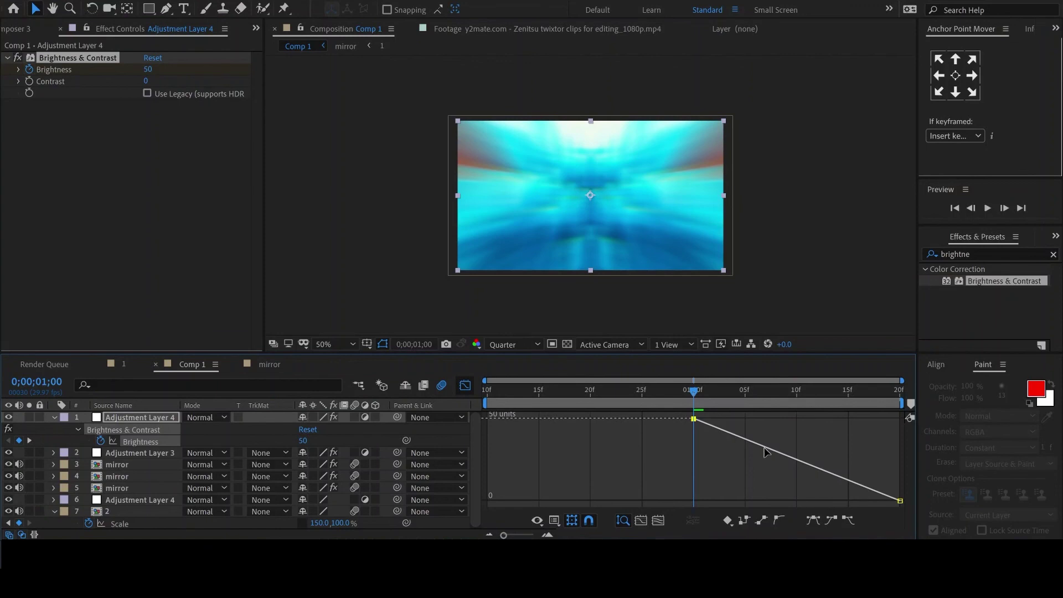
{"action": "key", "text": "ctrl+a"}
{"action": "key", "text": "F9"}
{"action": "left_click_drag", "start_coordinate": [762, 423], "coordinate": [704, 440]}
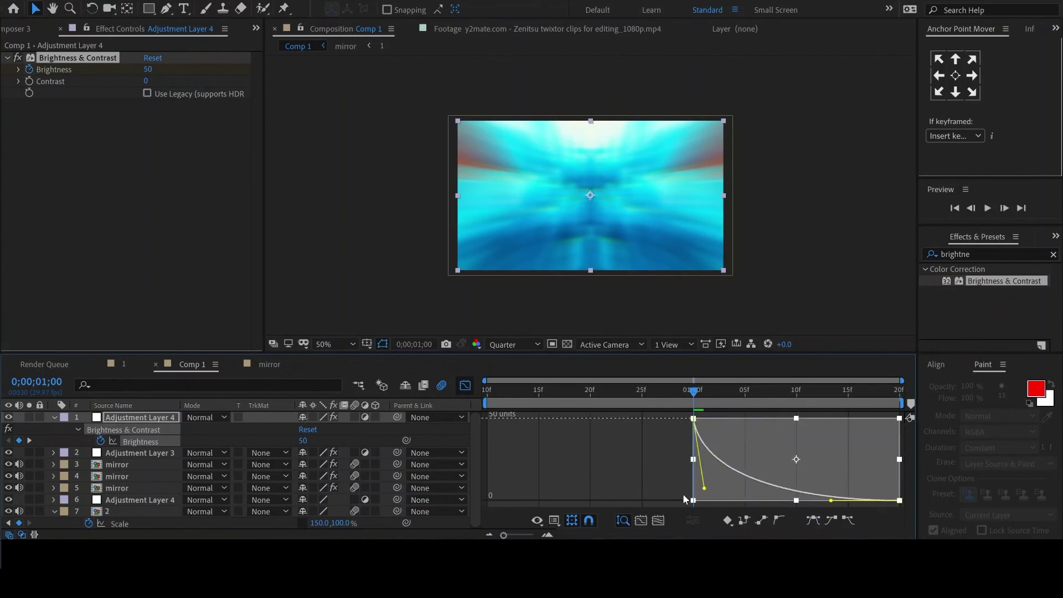
{"action": "left_click", "coordinate": [465, 385]}
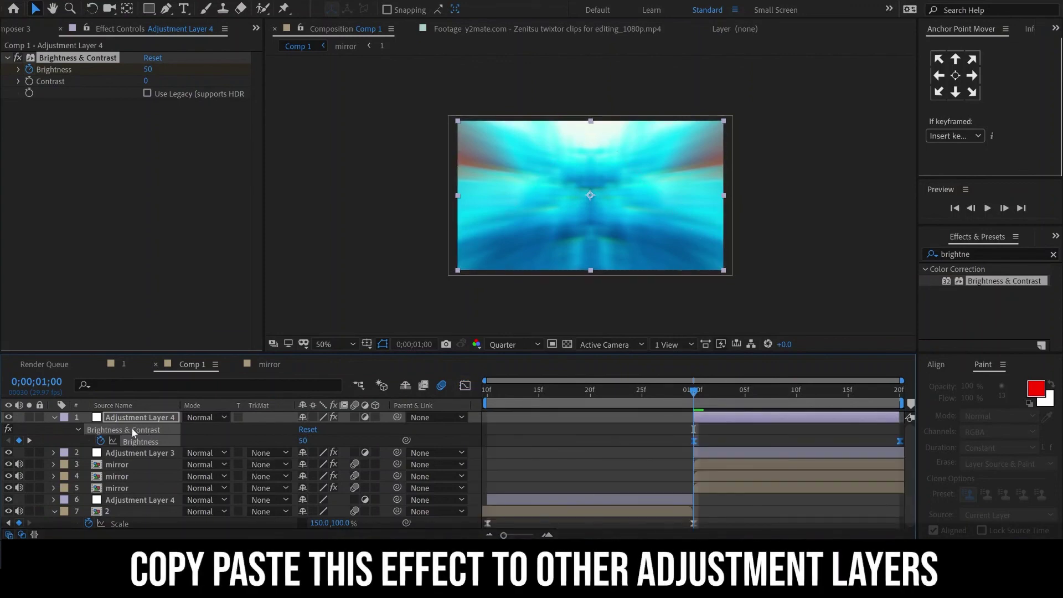
Paste the brightness effect onto the lower adjustment layer, time-reverse its keyframes, and align them to the cut.
{"action": "left_click", "coordinate": [646, 502]}
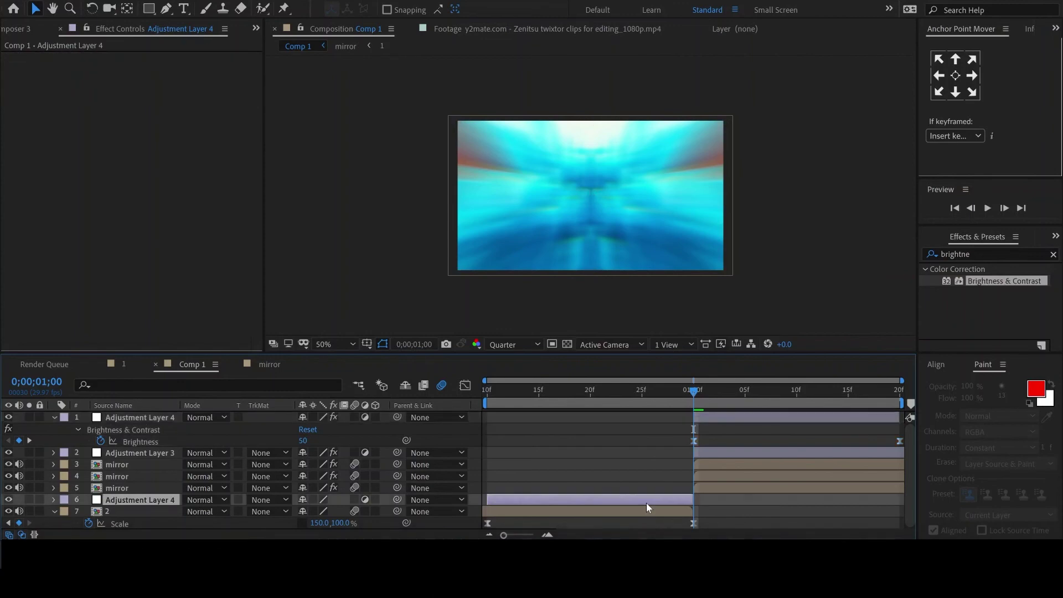
{"action": "key", "text": "ctrl+v"}
{"action": "right_click", "coordinate": [693, 521]}
{"action": "mouse_move", "coordinate": [775, 513]}
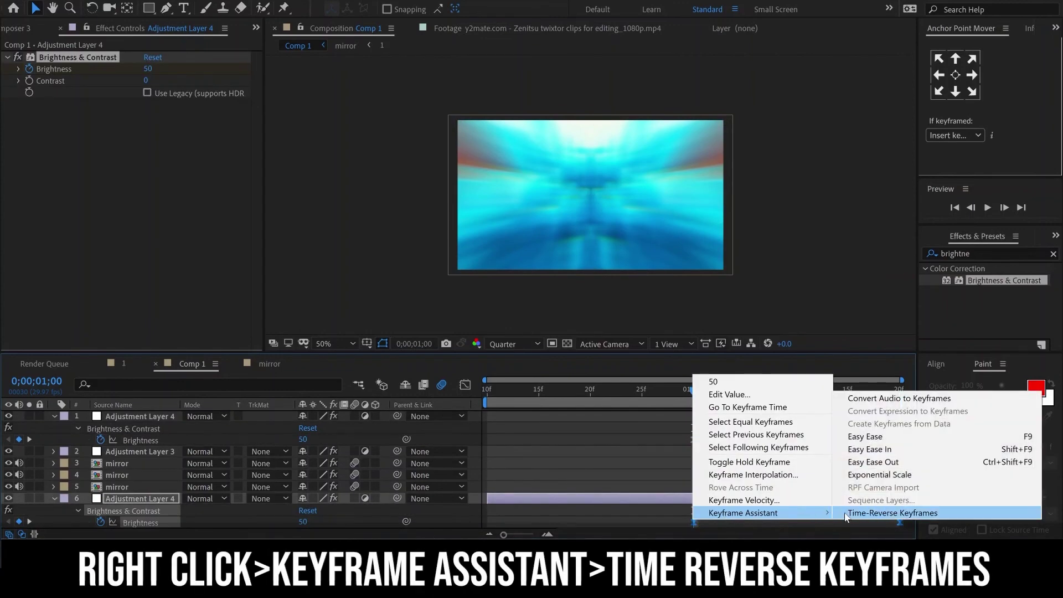
{"action": "left_click", "coordinate": [863, 512]}
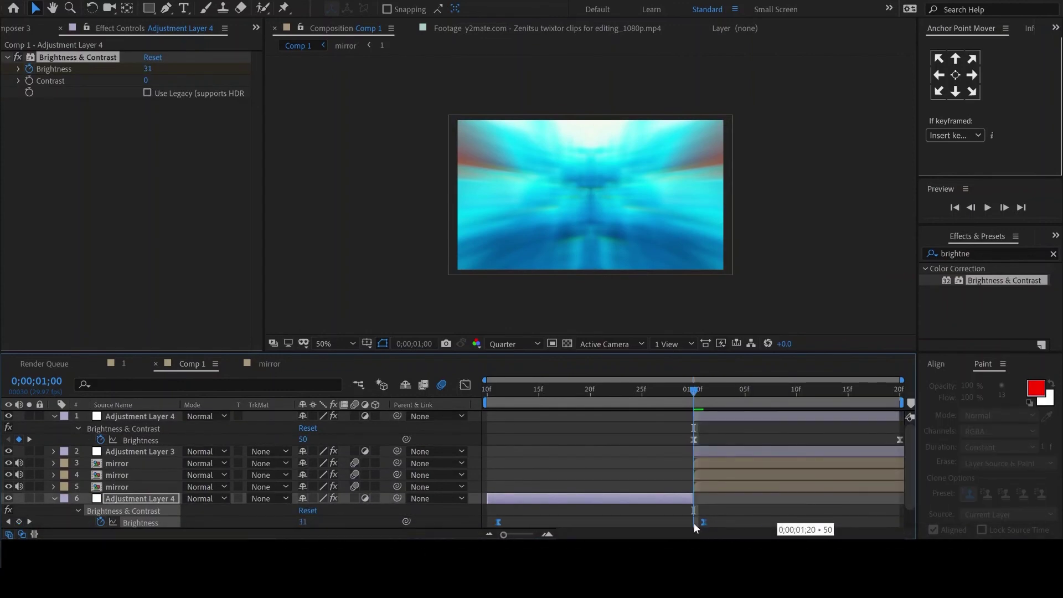
{"action": "left_click_drag", "start_coordinate": [695, 527], "coordinate": [692, 523]}
Play back the finished mirror transition in the Comp 1 preview.
{"action": "left_click", "coordinate": [987, 209]}
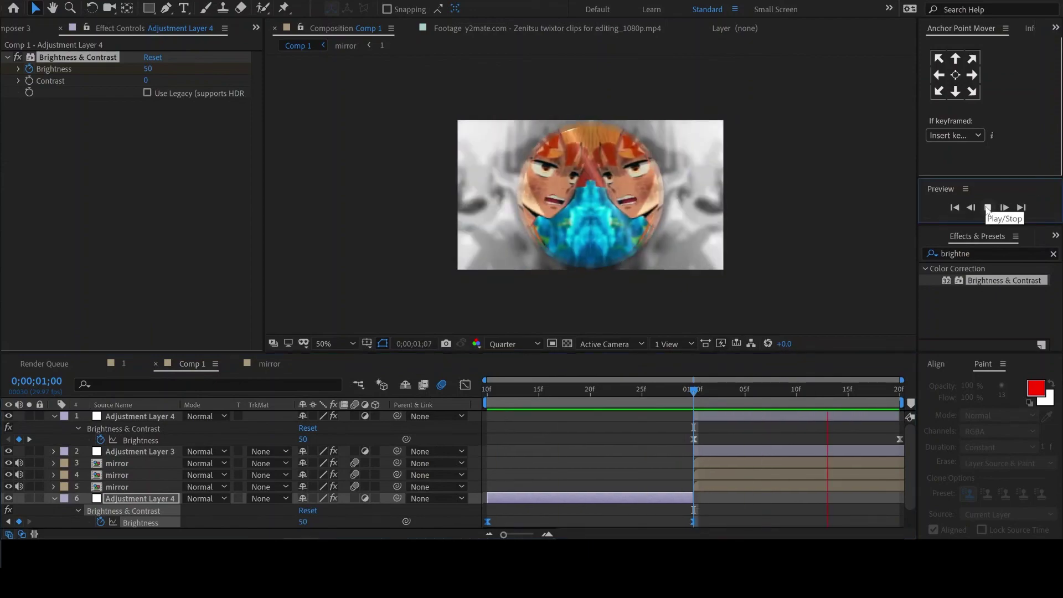